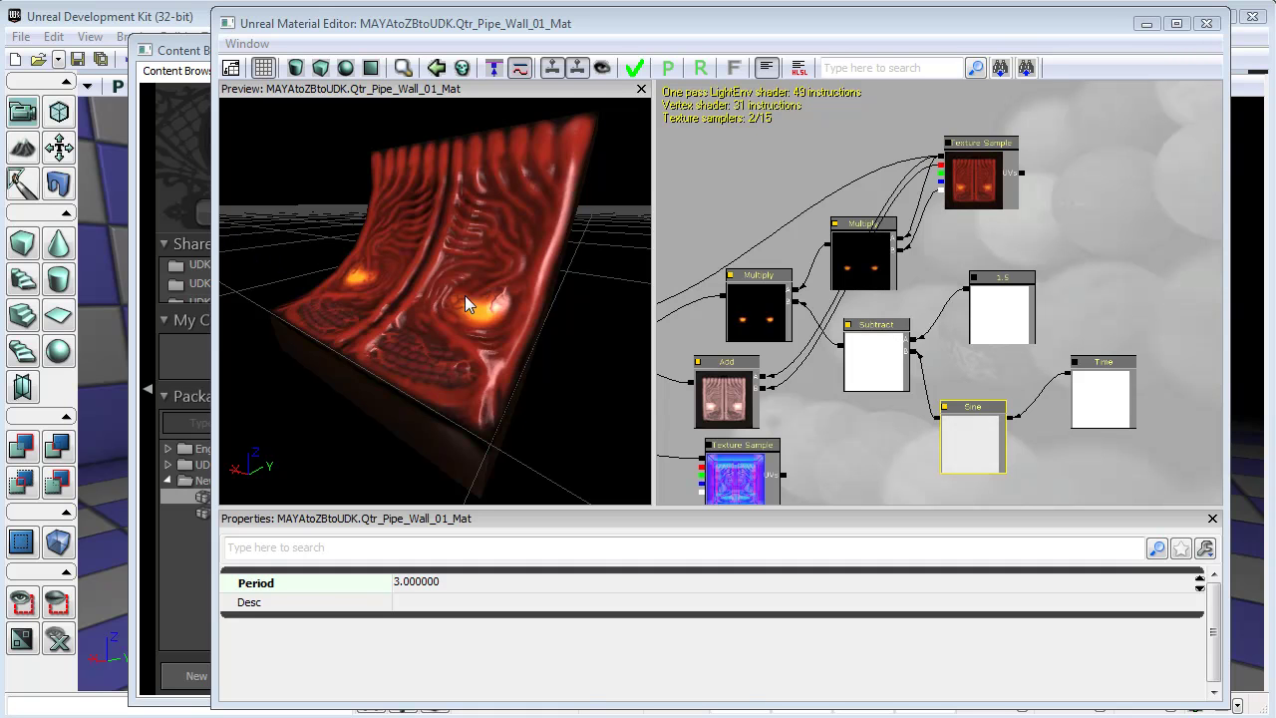
Step: Examine the glowing wall material on the preview mesh from several angles alongside its node network
drag(834, 442, 951, 368)
scroll(963, 365, down, 2)
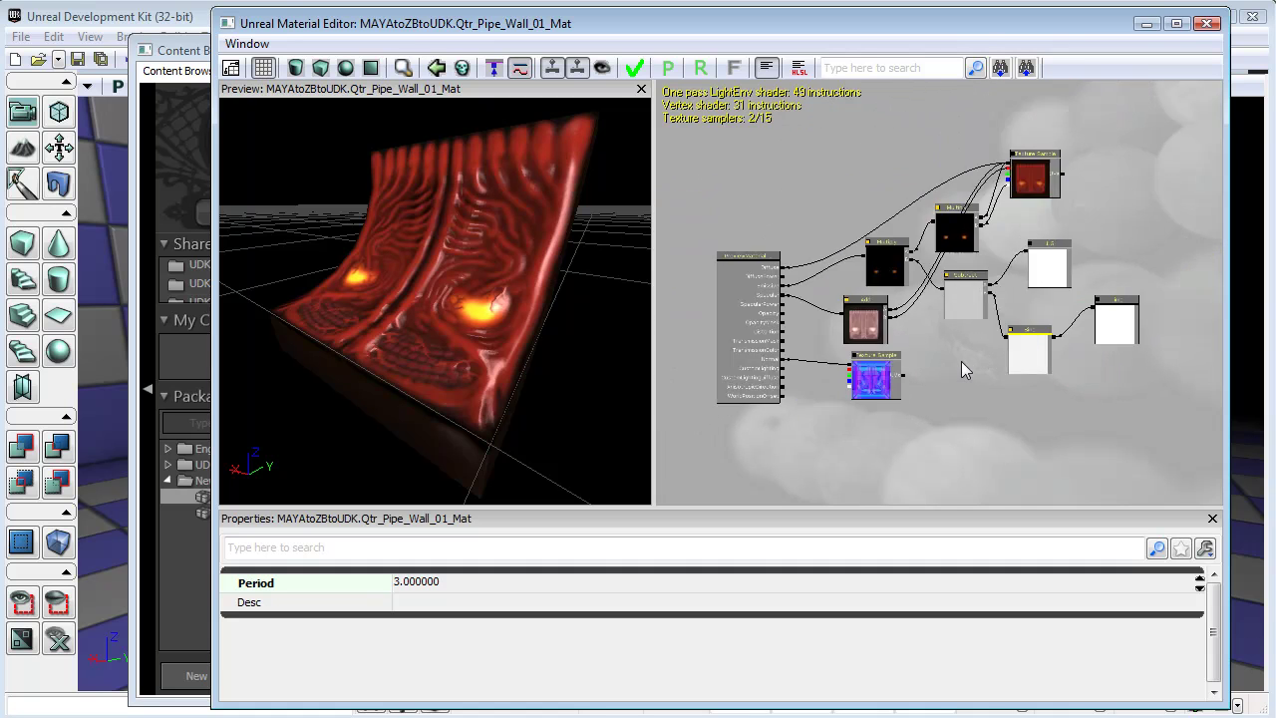
scroll(965, 362, up, 1)
drag(547, 381, 376, 265)
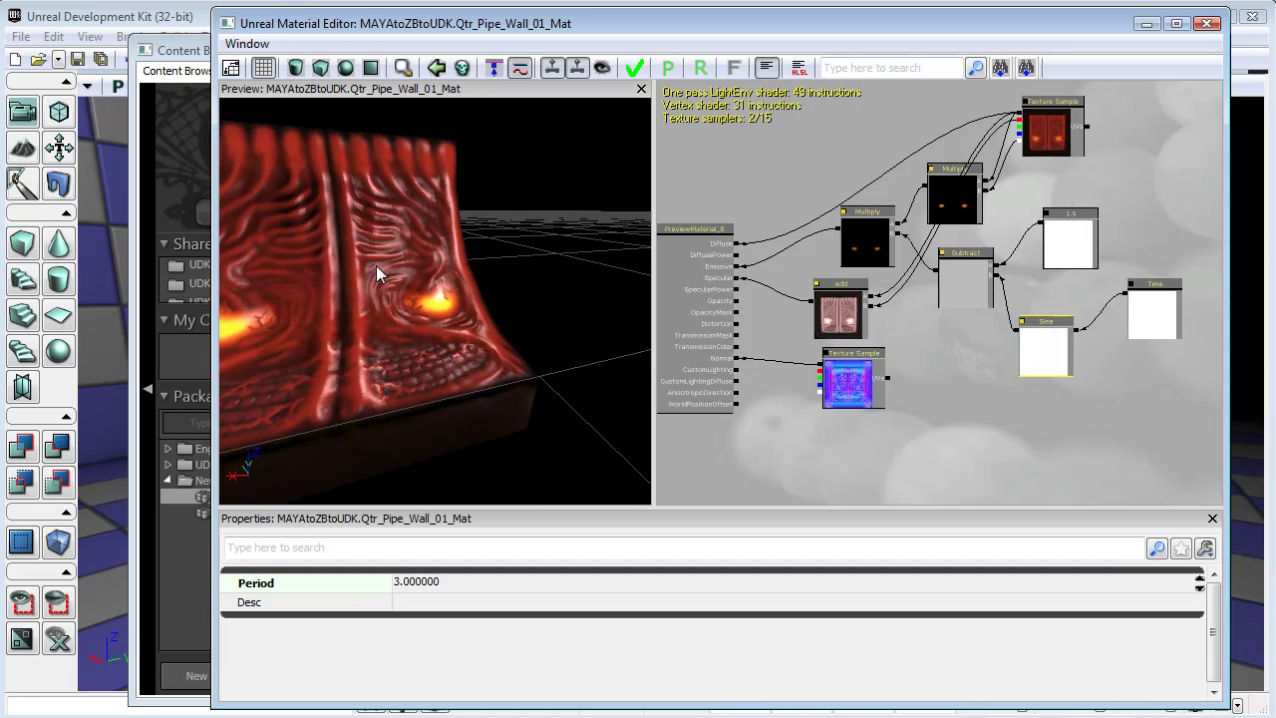
drag(509, 261, 410, 296)
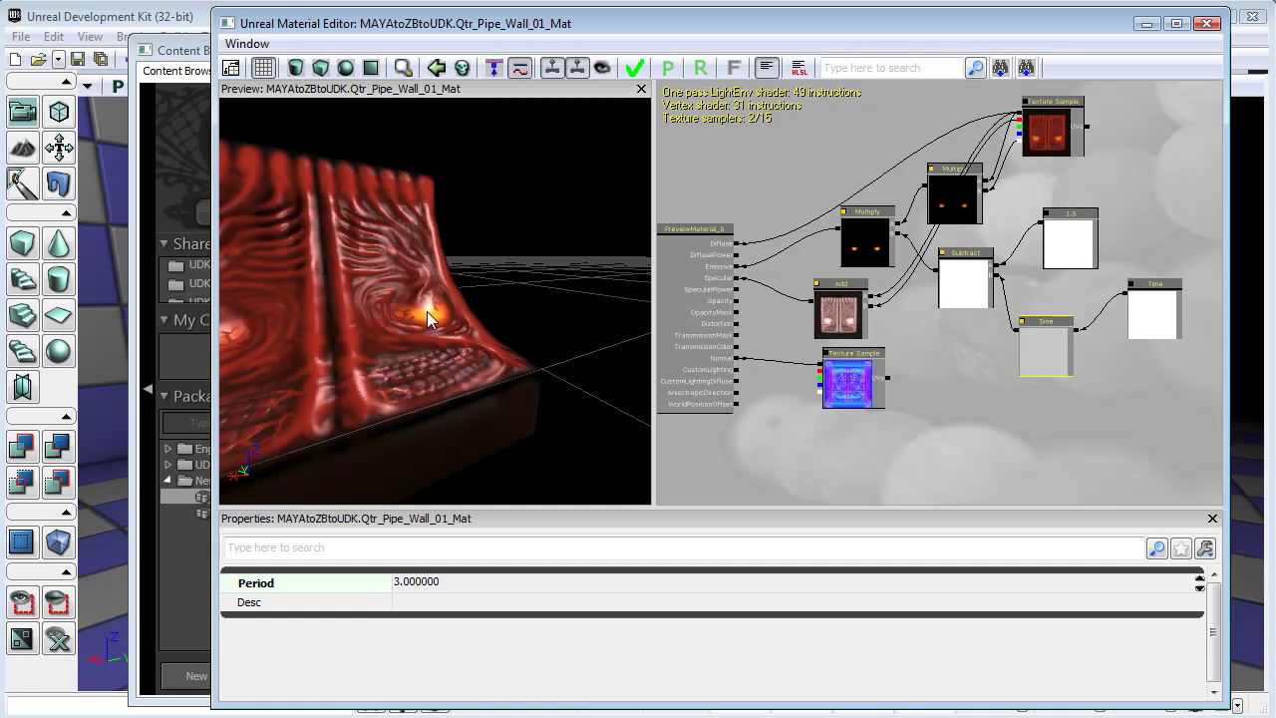
drag(570, 397, 558, 355)
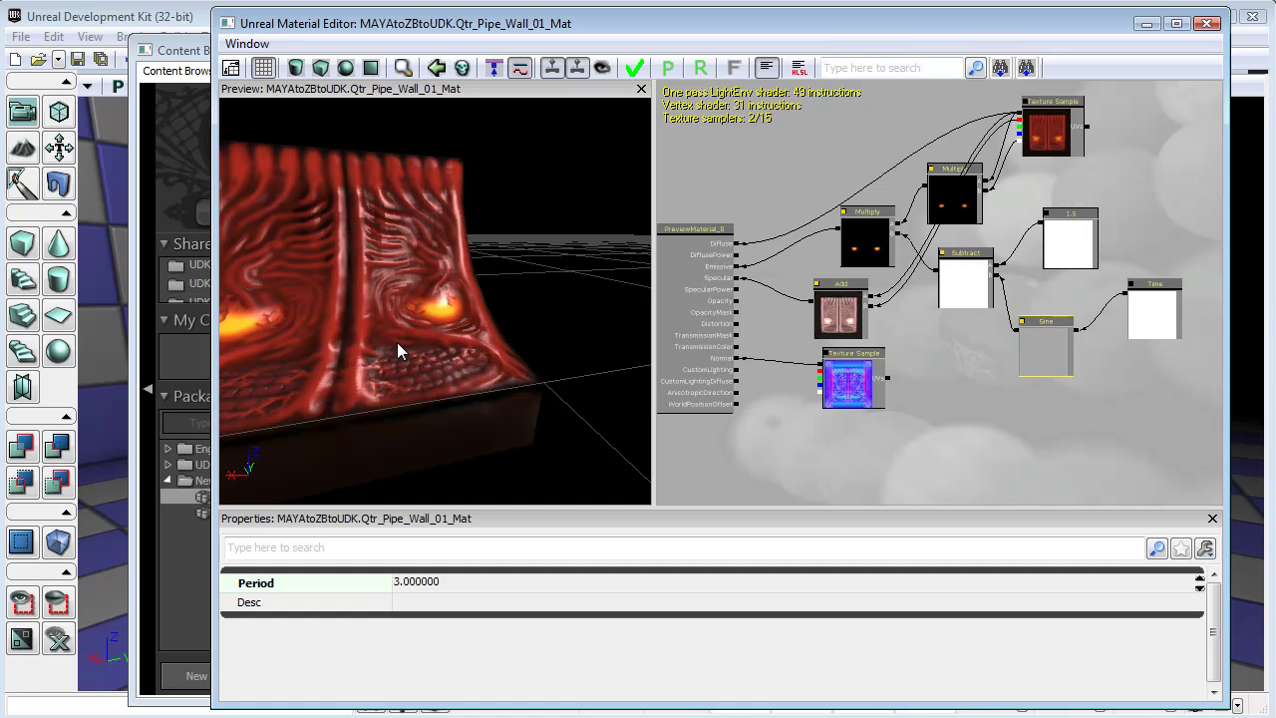
drag(566, 421, 900, 404)
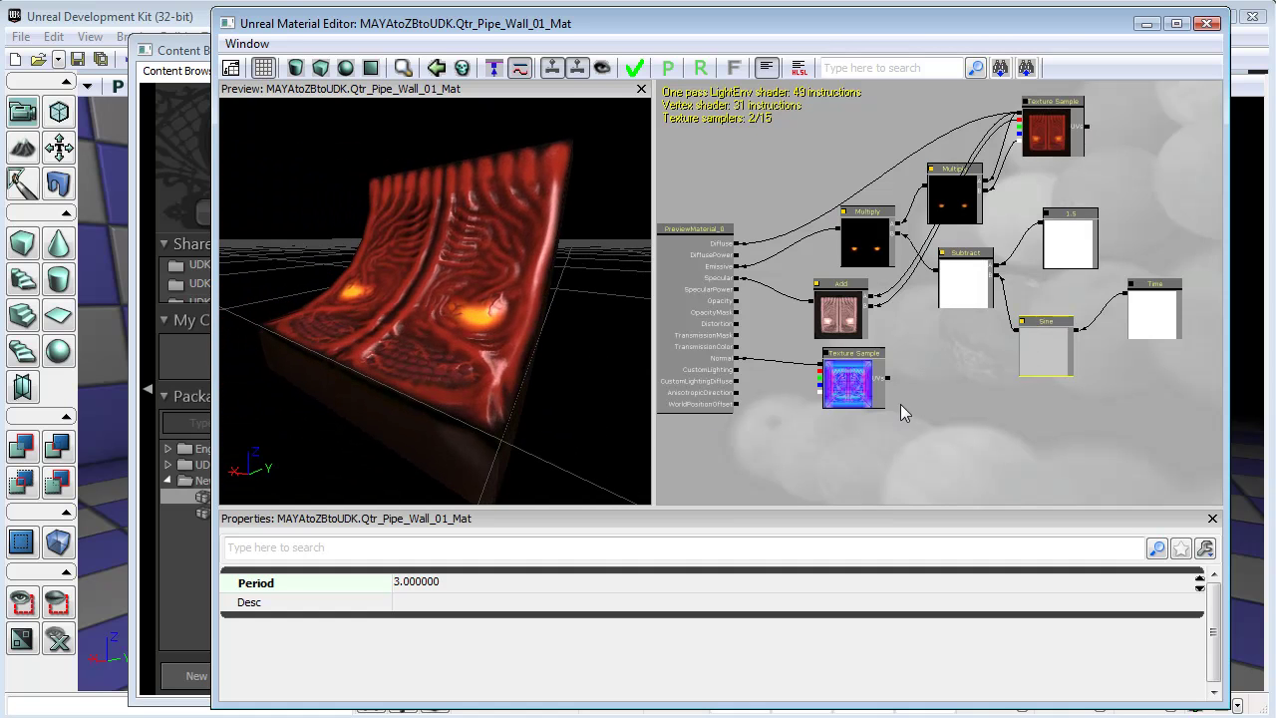
Step: Move the normal map Texture Sample node well below the Sine node to free space in the graph
drag(866, 357, 1058, 434)
click(863, 287)
drag(1138, 433, 1088, 355)
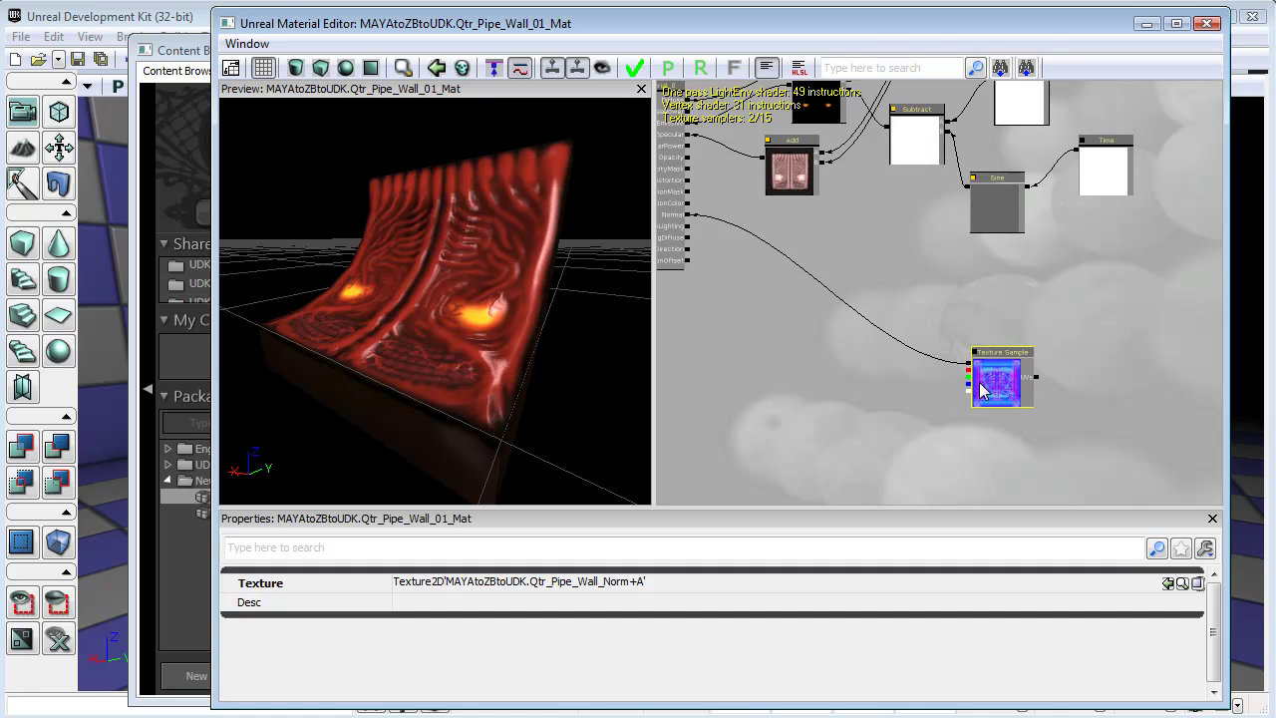
Step: Add a BumpOffset node and place it directly above the normal map Texture Sample
right_click(901, 284)
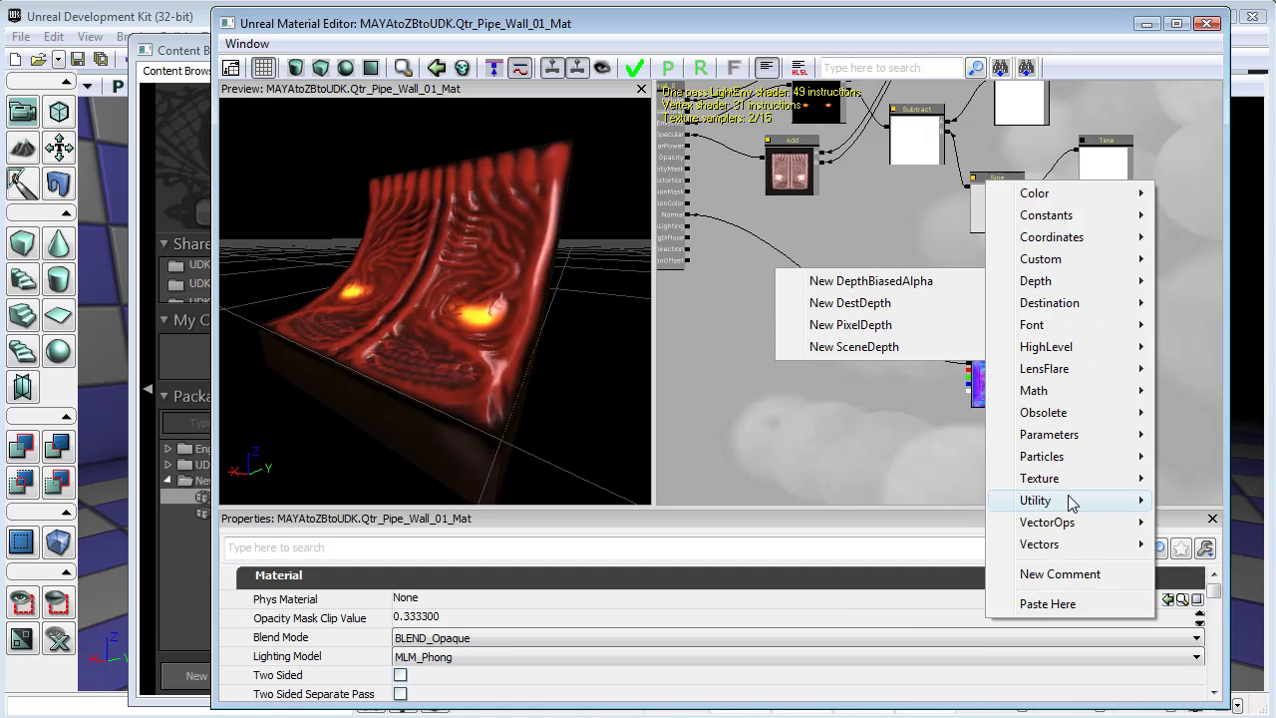
mouse_move(1068, 498)
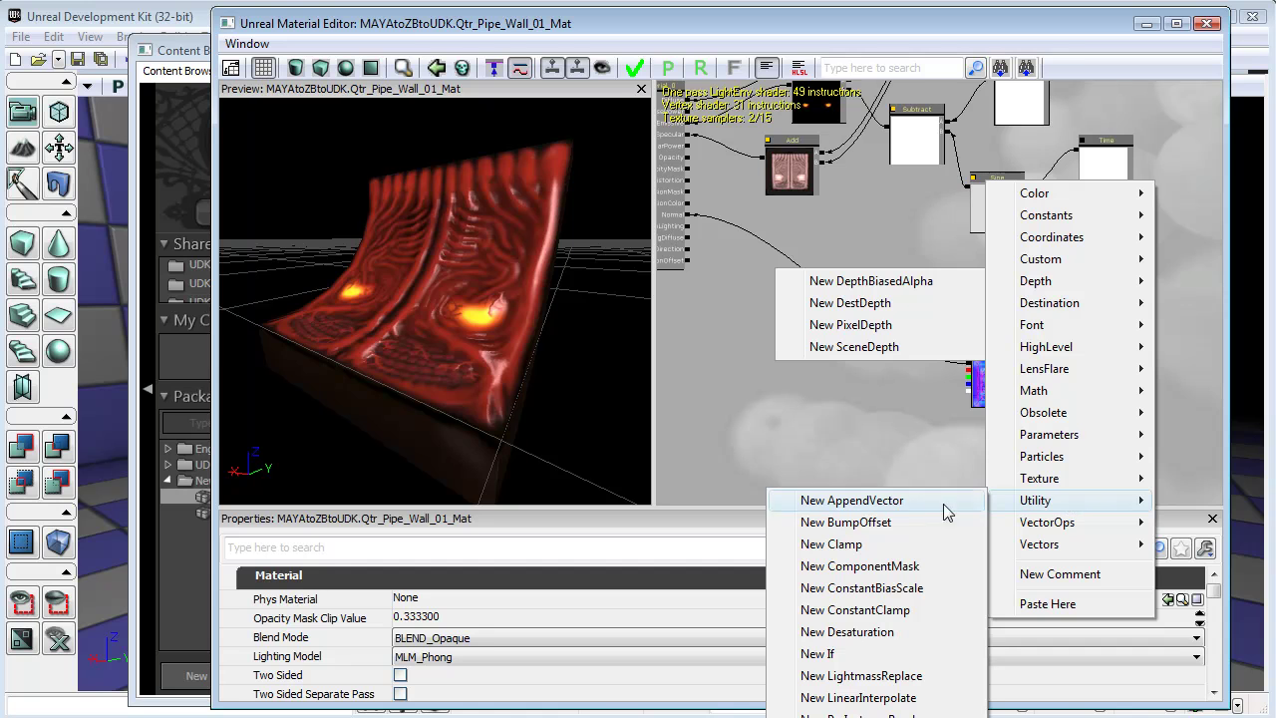
click(872, 522)
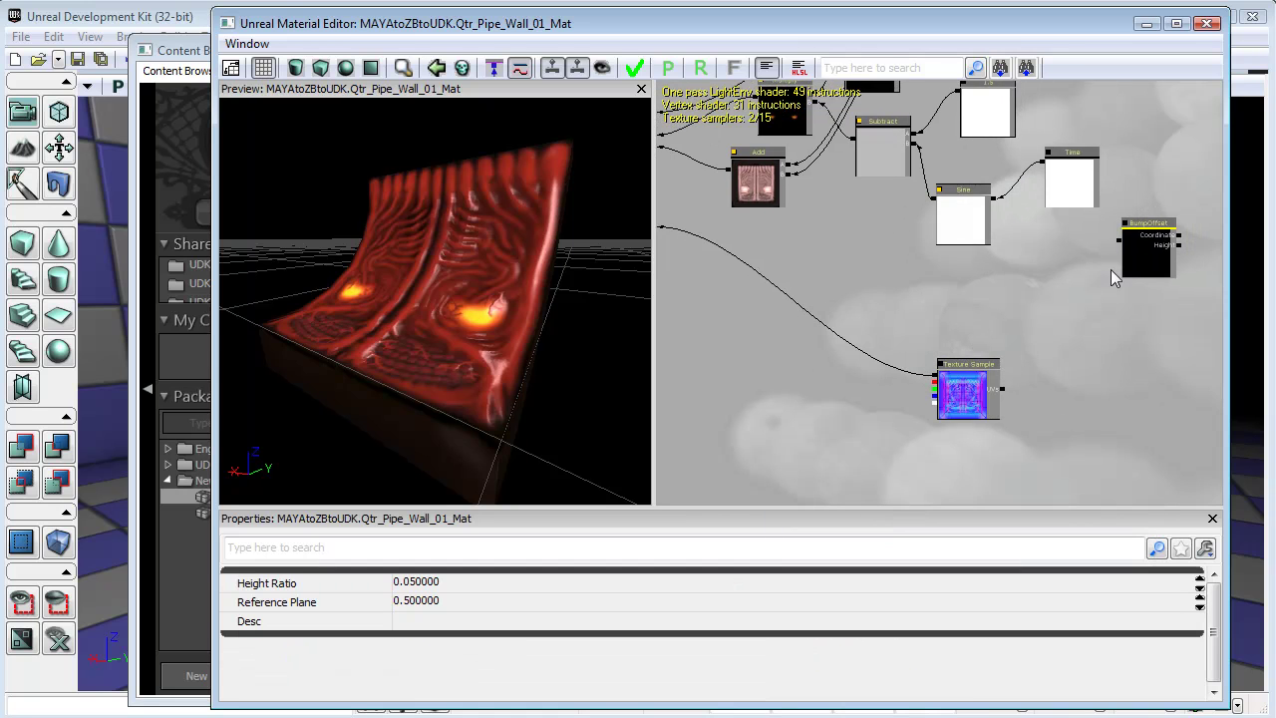
drag(1158, 233, 873, 321)
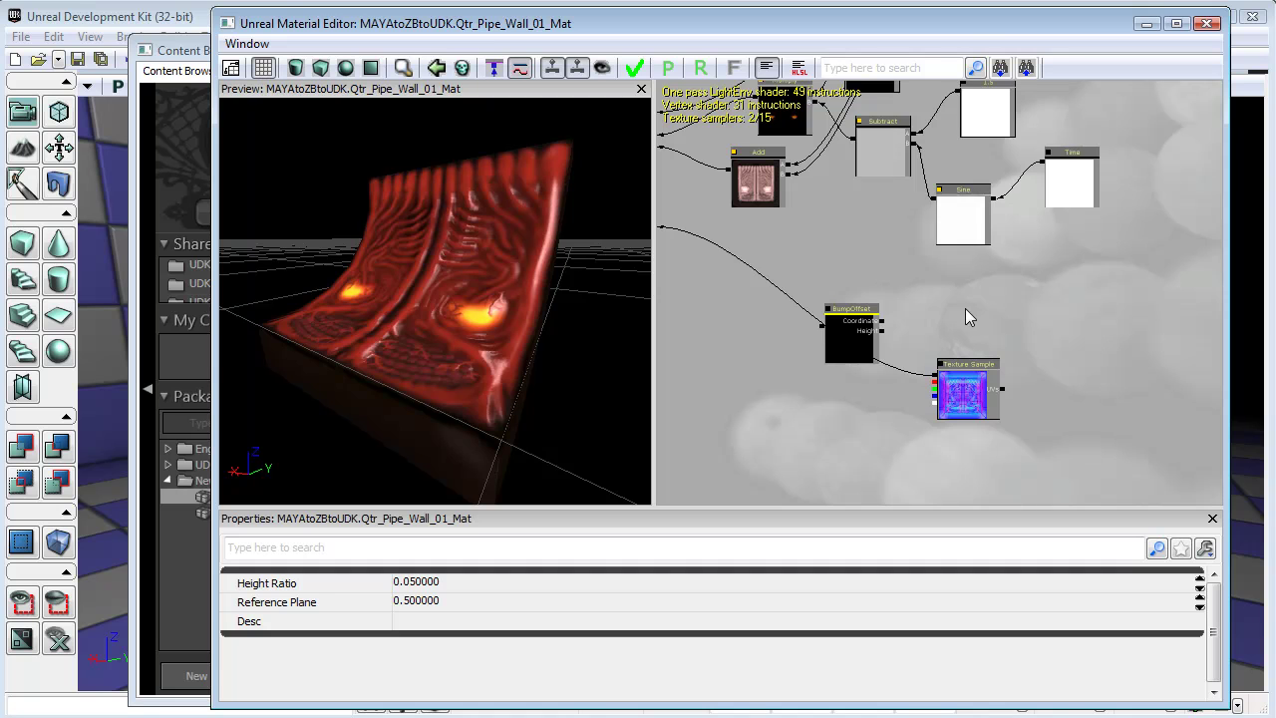
drag(934, 333, 967, 334)
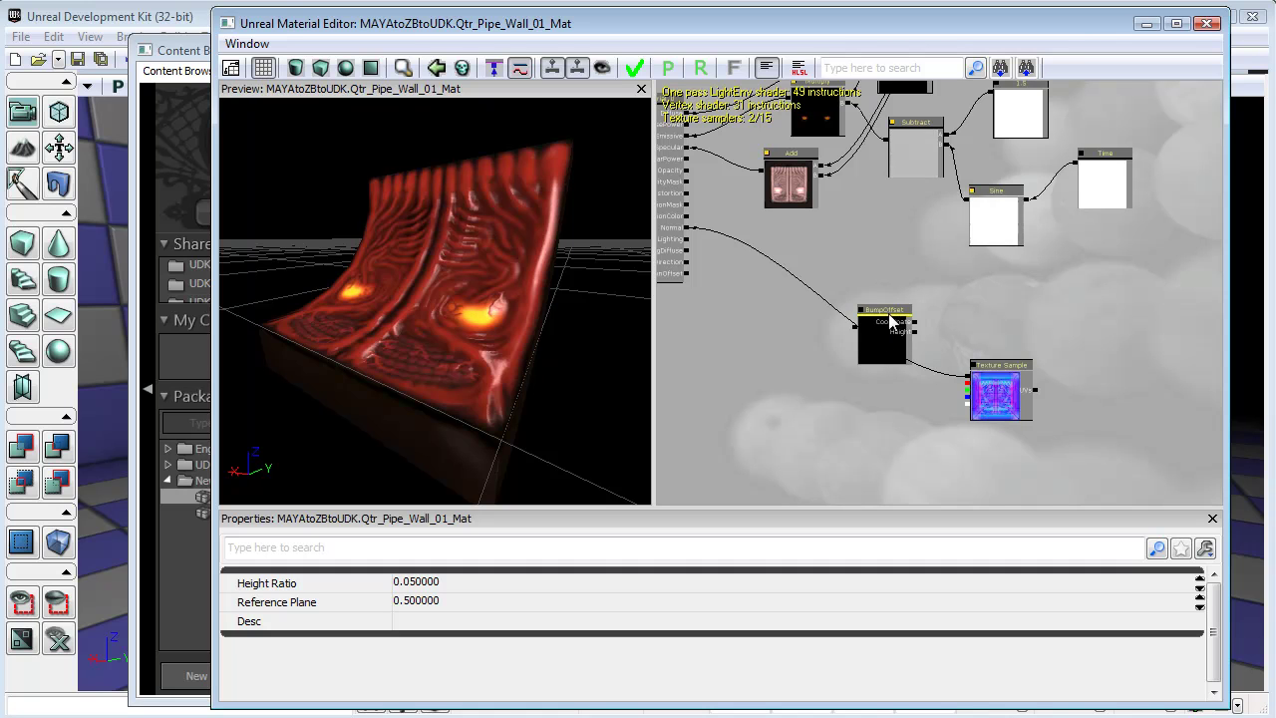
drag(880, 309, 989, 283)
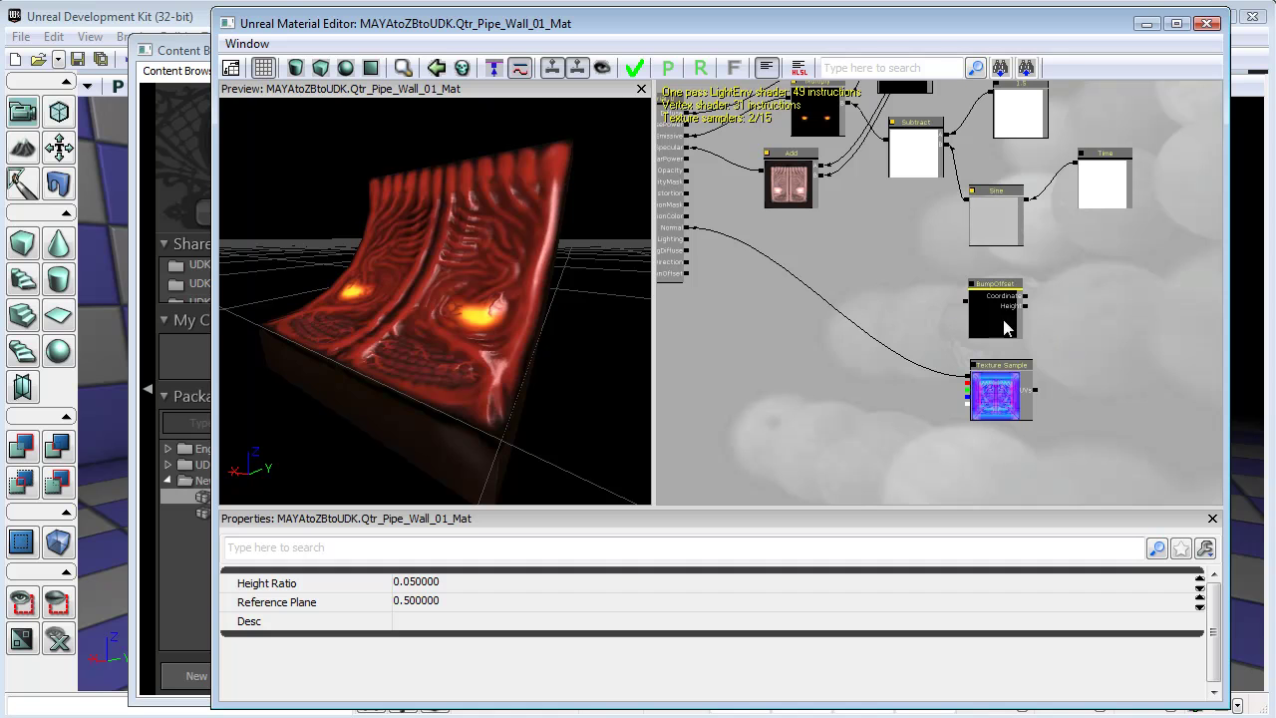
Step: Duplicate the normal map Texture Sample and place the copy beyond the Time node
drag(1087, 351, 947, 386)
click(852, 418)
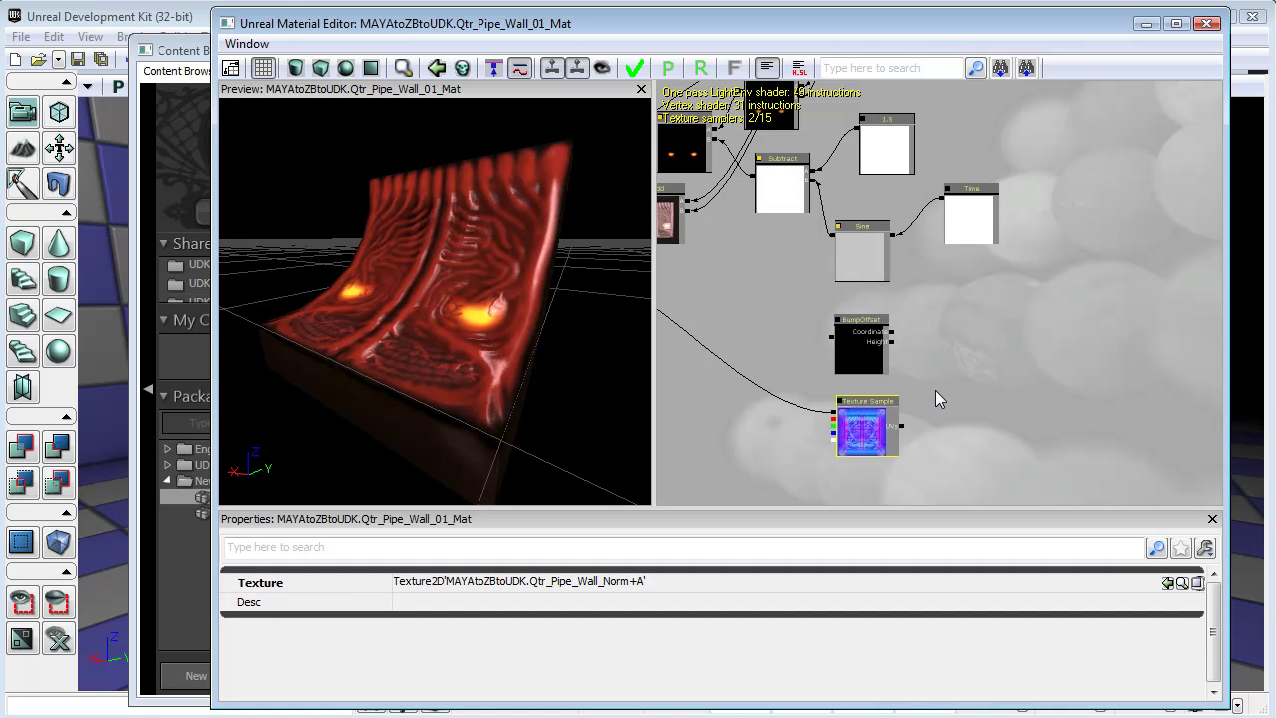
key(ctrl+w)
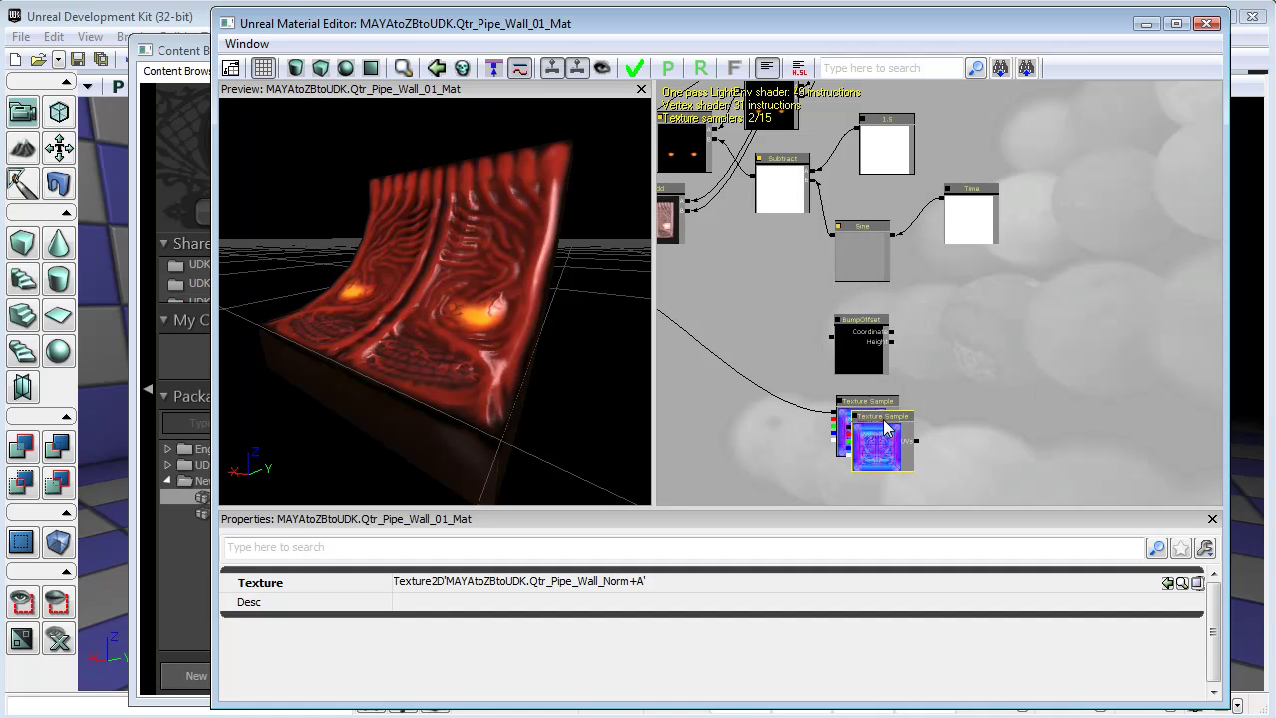
drag(867, 426, 1135, 212)
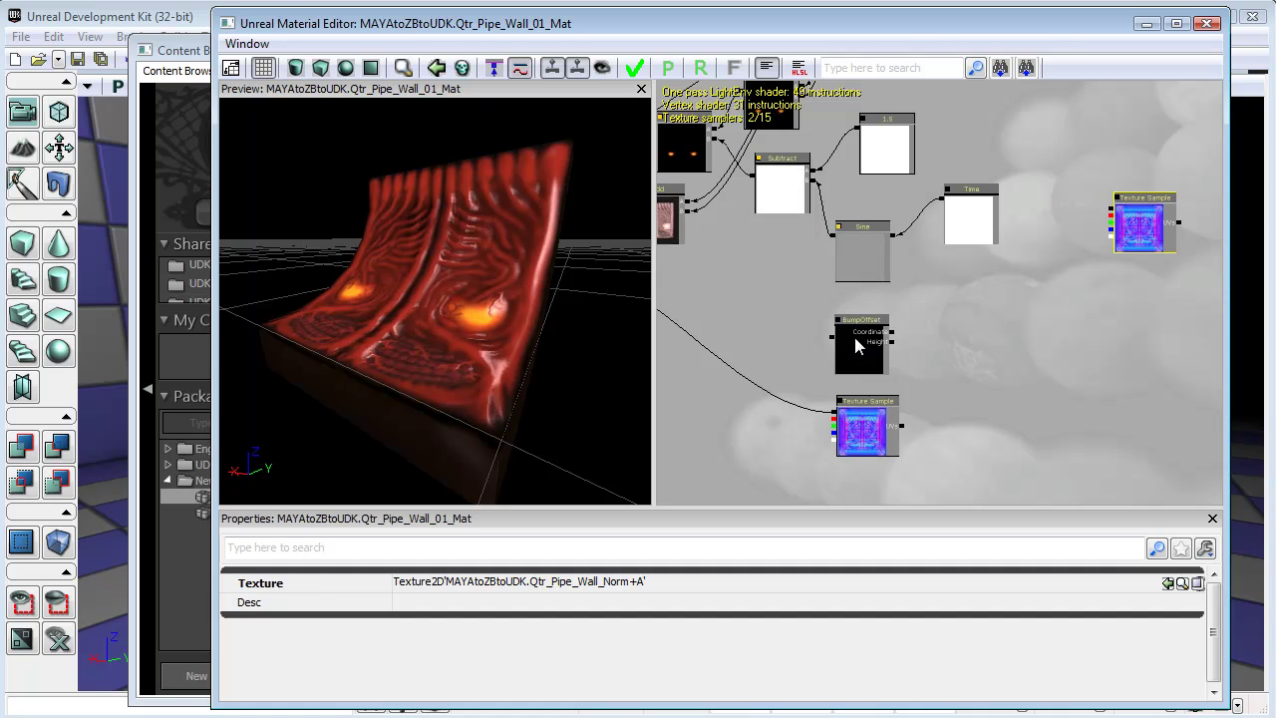
Step: Reposition the BumpOffset node between the two normal map samples and shift the original normal map sample up slightly
click(854, 337)
drag(854, 336, 995, 350)
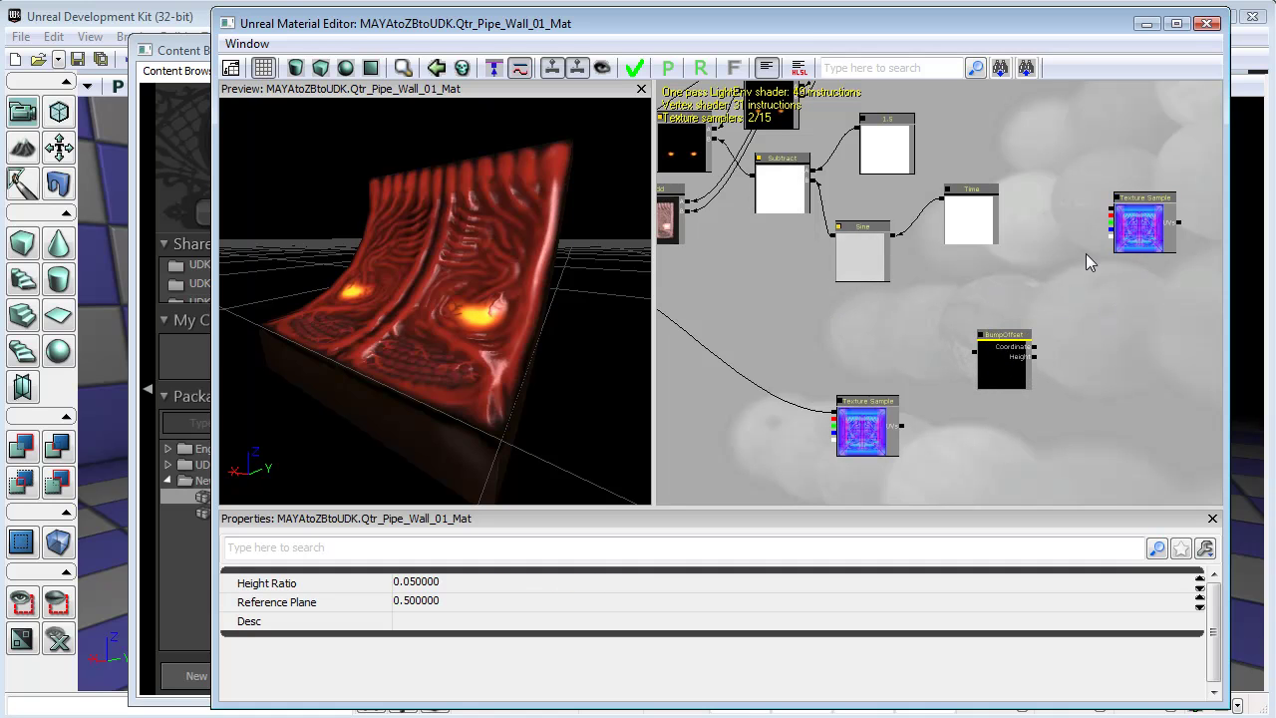
click(866, 428)
drag(866, 428, 889, 355)
Step: Connect the BumpOffset output to the UVs inputs of the diffuse and original normal map Texture Samples
drag(1083, 271, 1052, 355)
drag(922, 476, 817, 173)
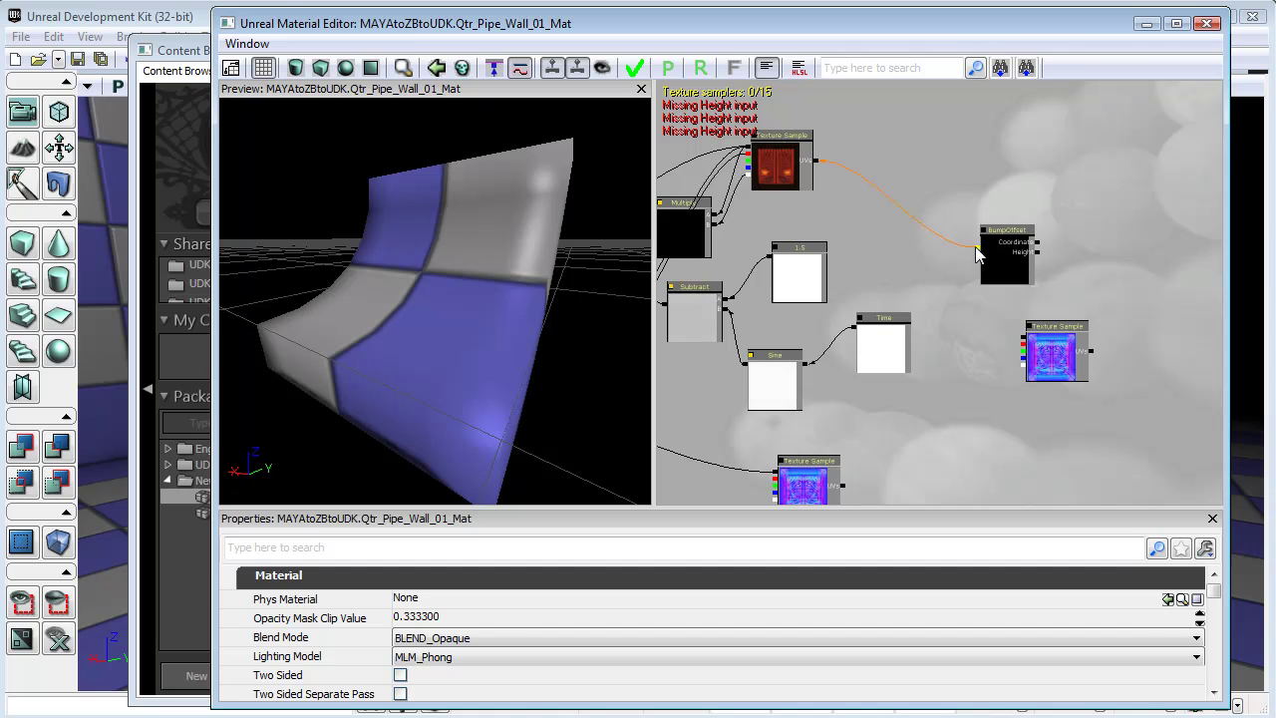
drag(849, 492, 846, 477)
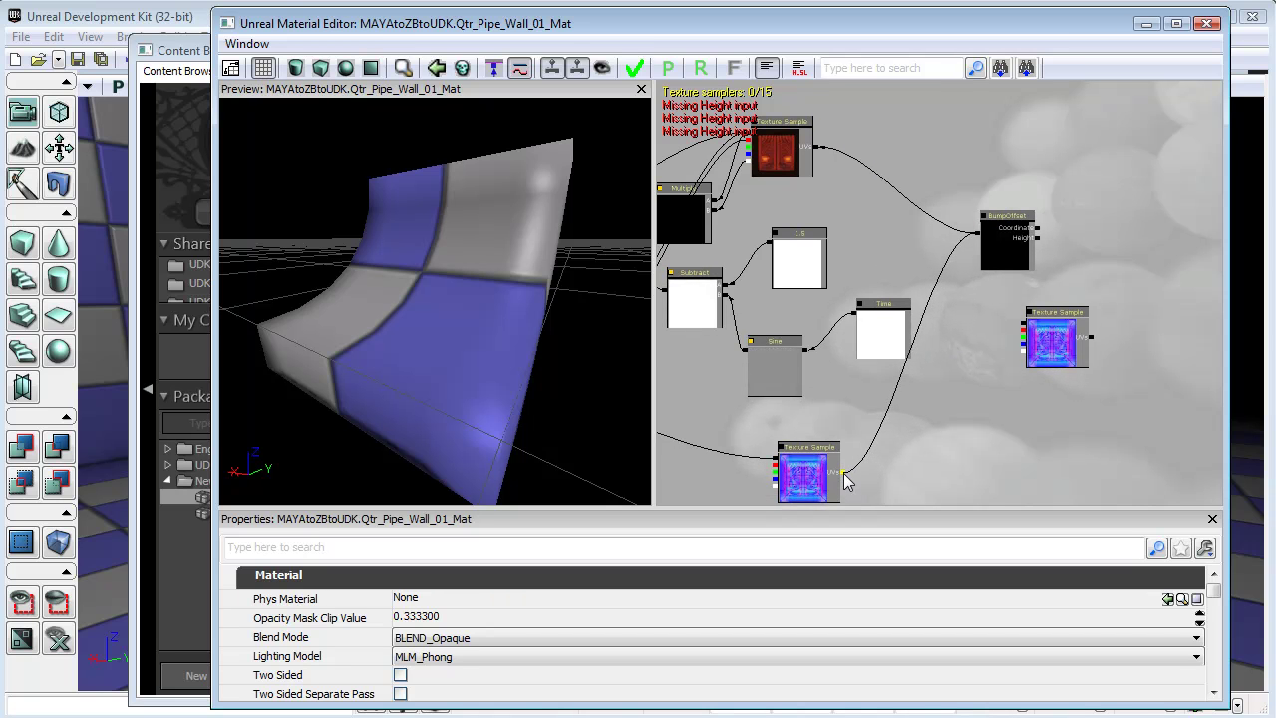
Step: Move the duplicated normal map sample beyond the BumpOffset node and connect its alpha output to the Height input
click(1060, 324)
drag(1059, 324, 1052, 238)
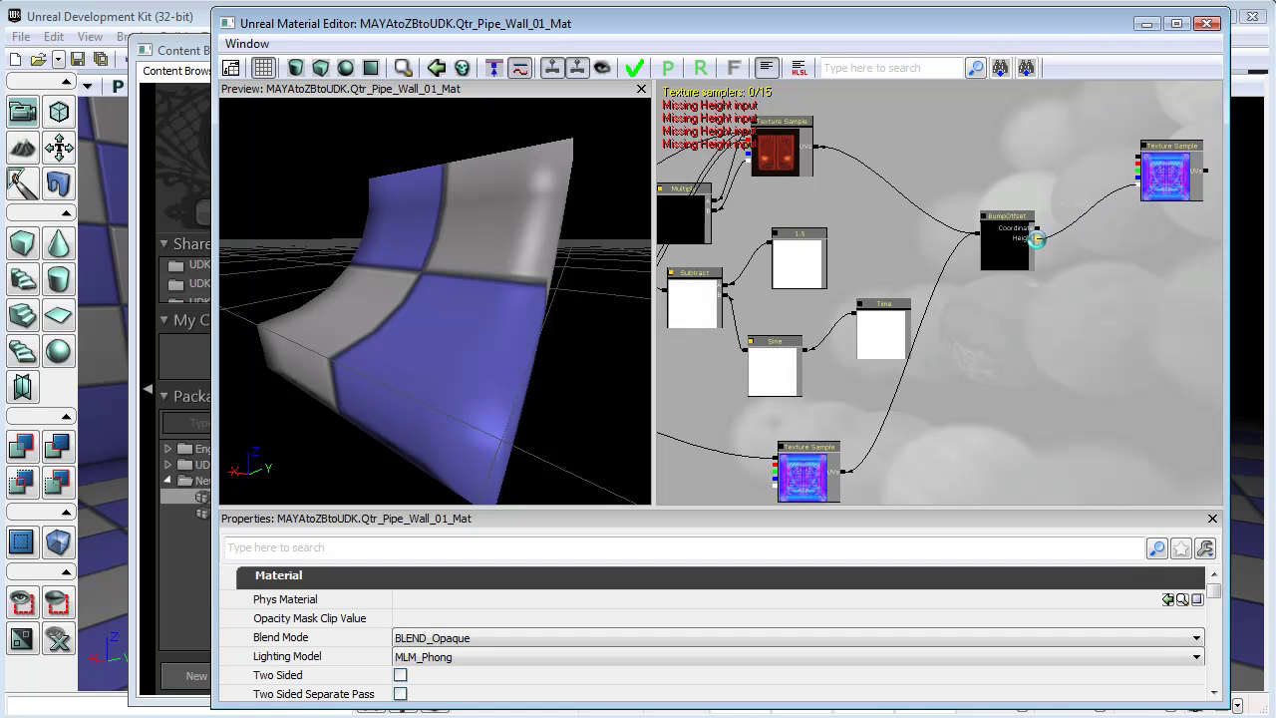
drag(1037, 238, 1036, 238)
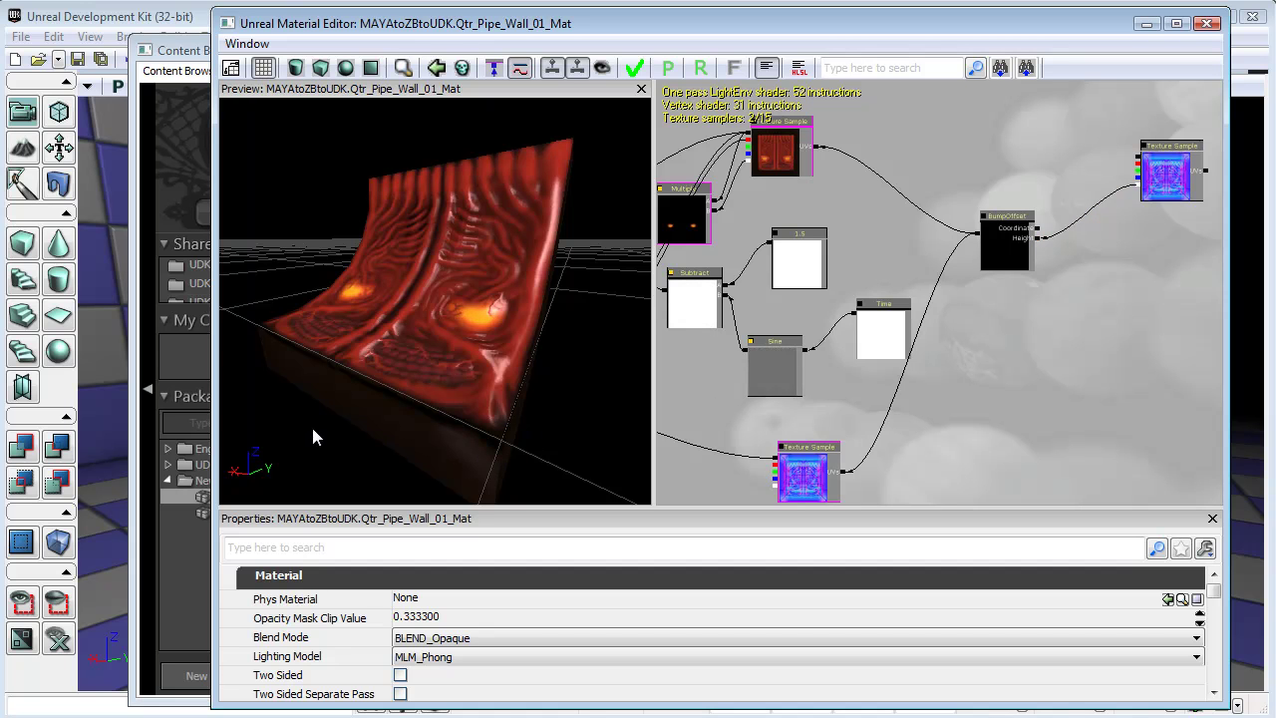
Step: Examine the bump offset effect on the preview mesh from several angles
drag(343, 446, 274, 446)
drag(393, 429, 511, 352)
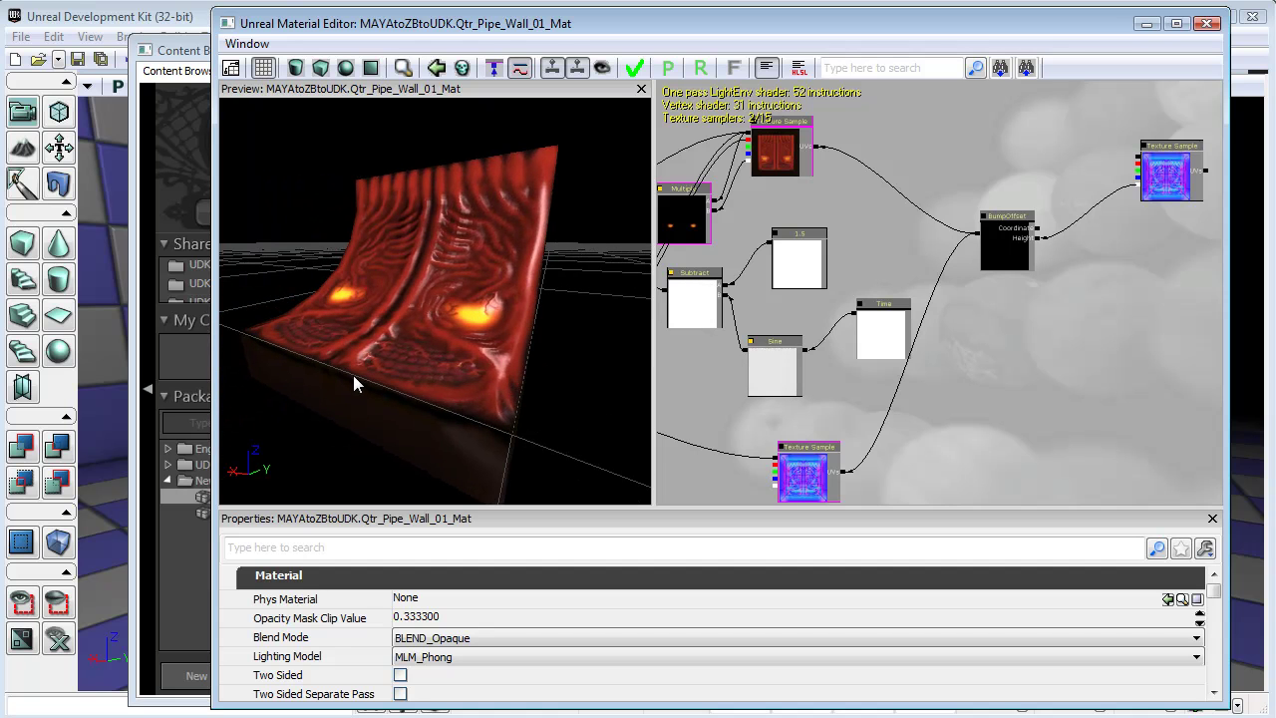
drag(604, 359, 419, 337)
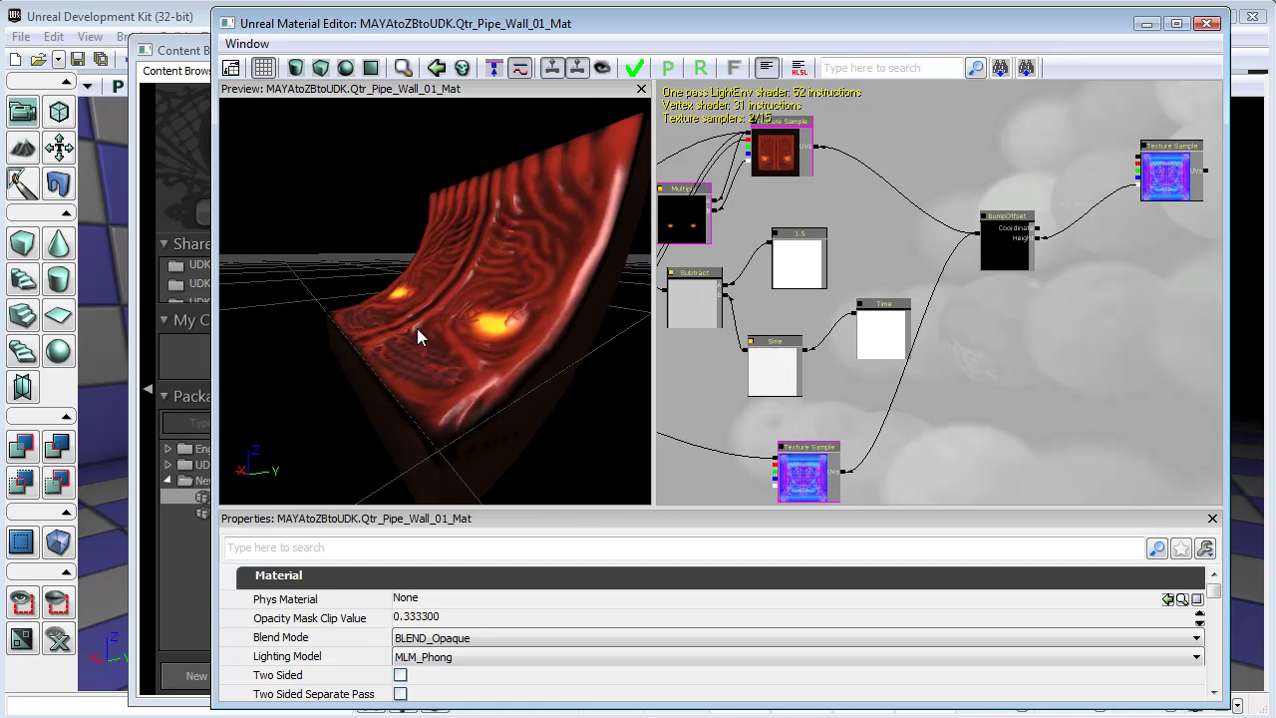
drag(319, 428, 519, 421)
drag(240, 413, 454, 411)
drag(607, 366, 647, 373)
drag(518, 329, 409, 356)
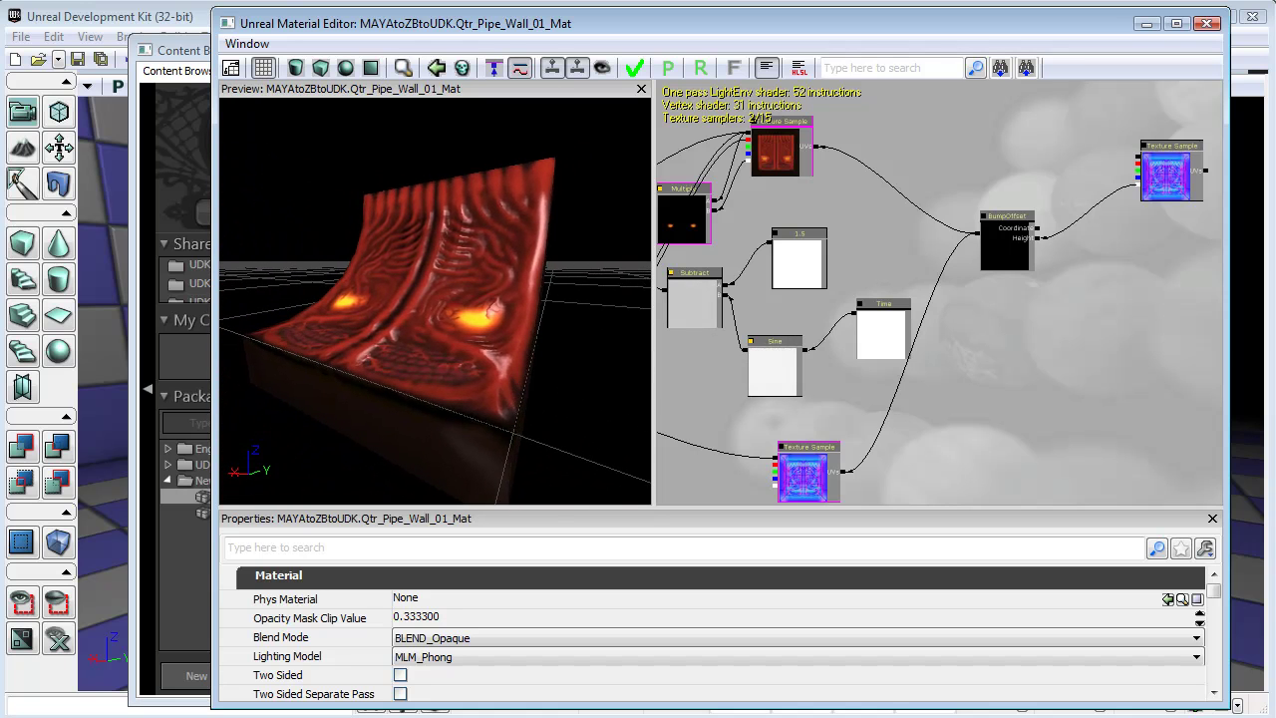
Step: Set the BumpOffset node's Height Ratio to 0.1 and check the depth effect on the preview mesh
click(1003, 224)
mouse_move(1002, 214)
mouse_down()
mouse_move(1031, 225)
mouse_move(973, 179)
mouse_move(981, 227)
mouse_up()
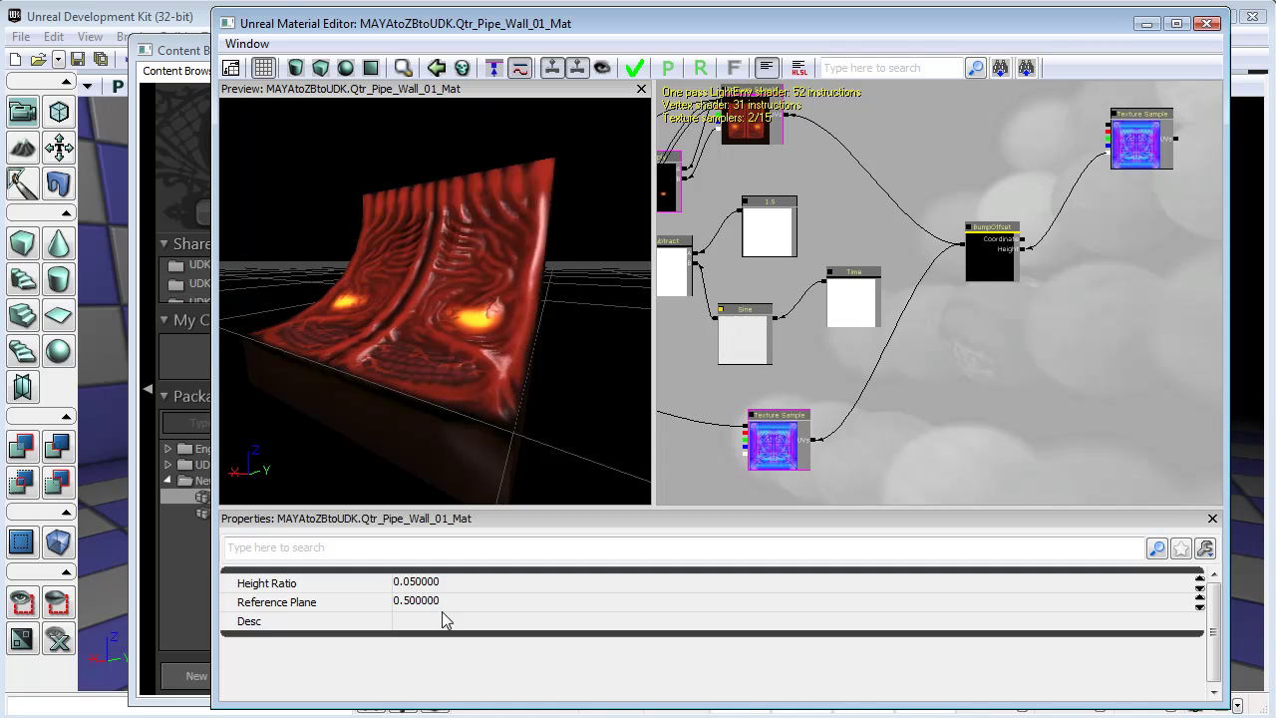
drag(447, 462, 538, 458)
click(413, 583)
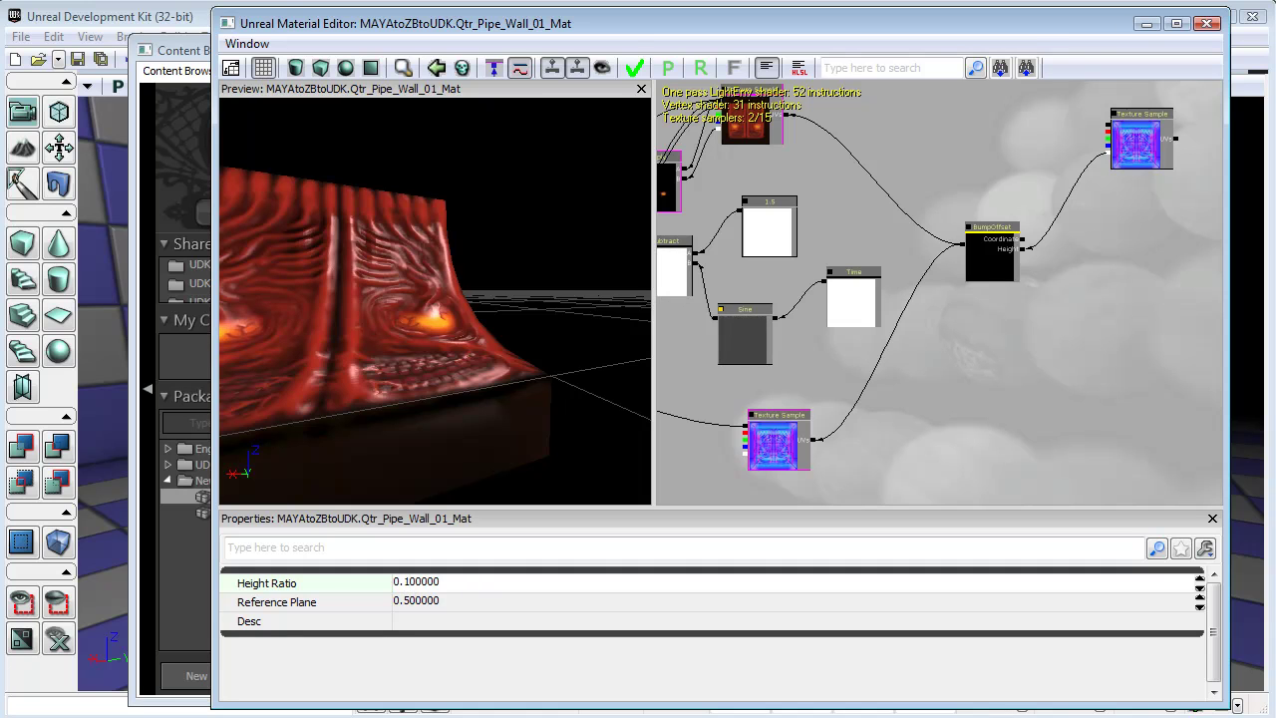
drag(592, 467, 453, 455)
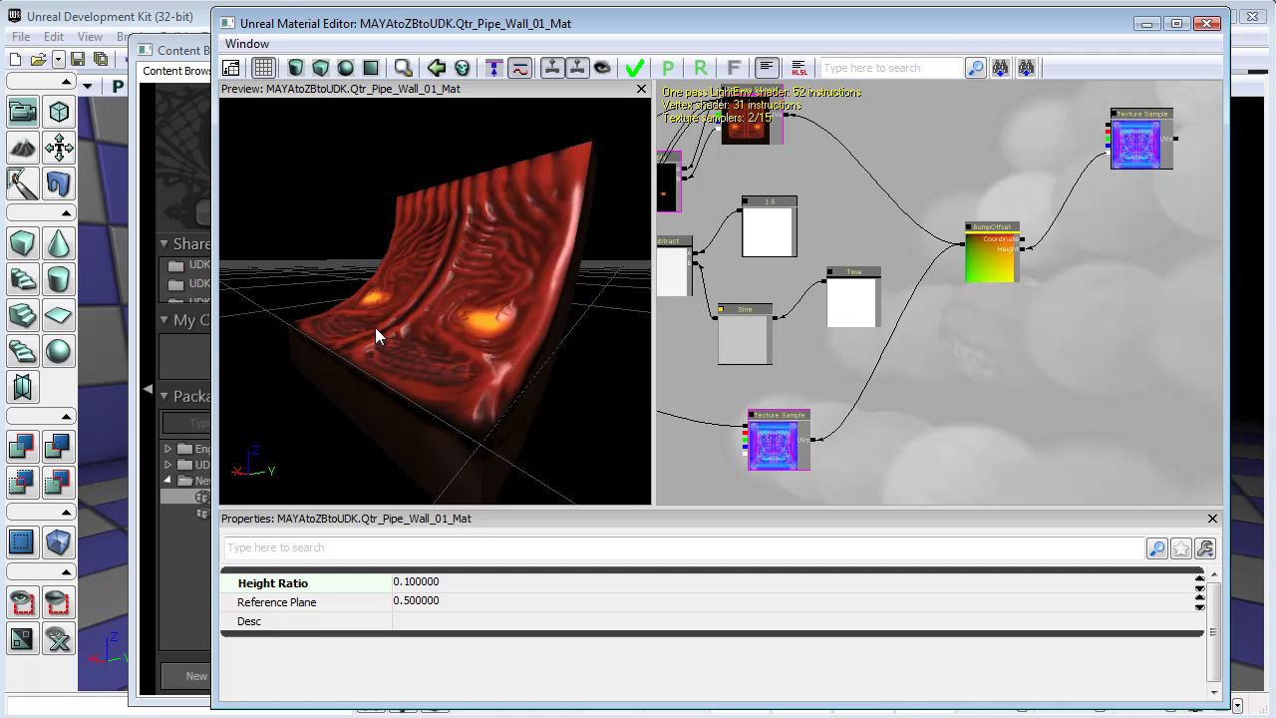
drag(309, 424, 349, 424)
drag(245, 430, 233, 429)
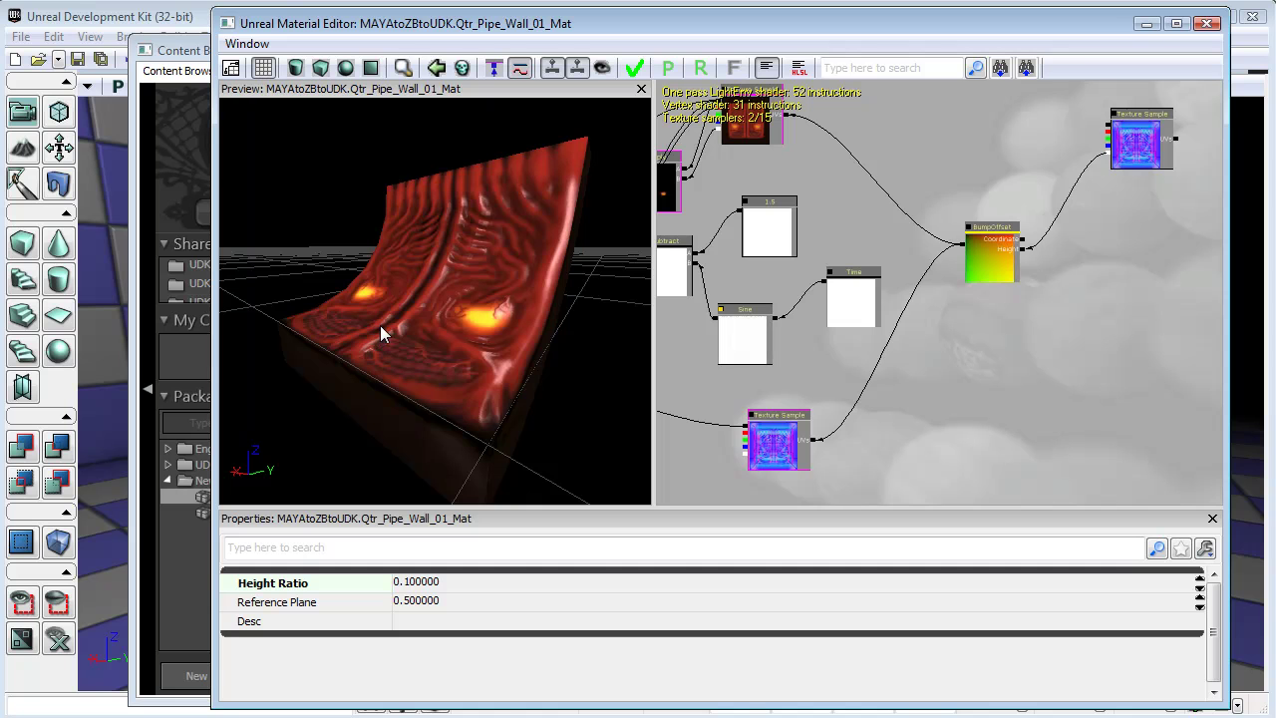
drag(462, 355, 583, 450)
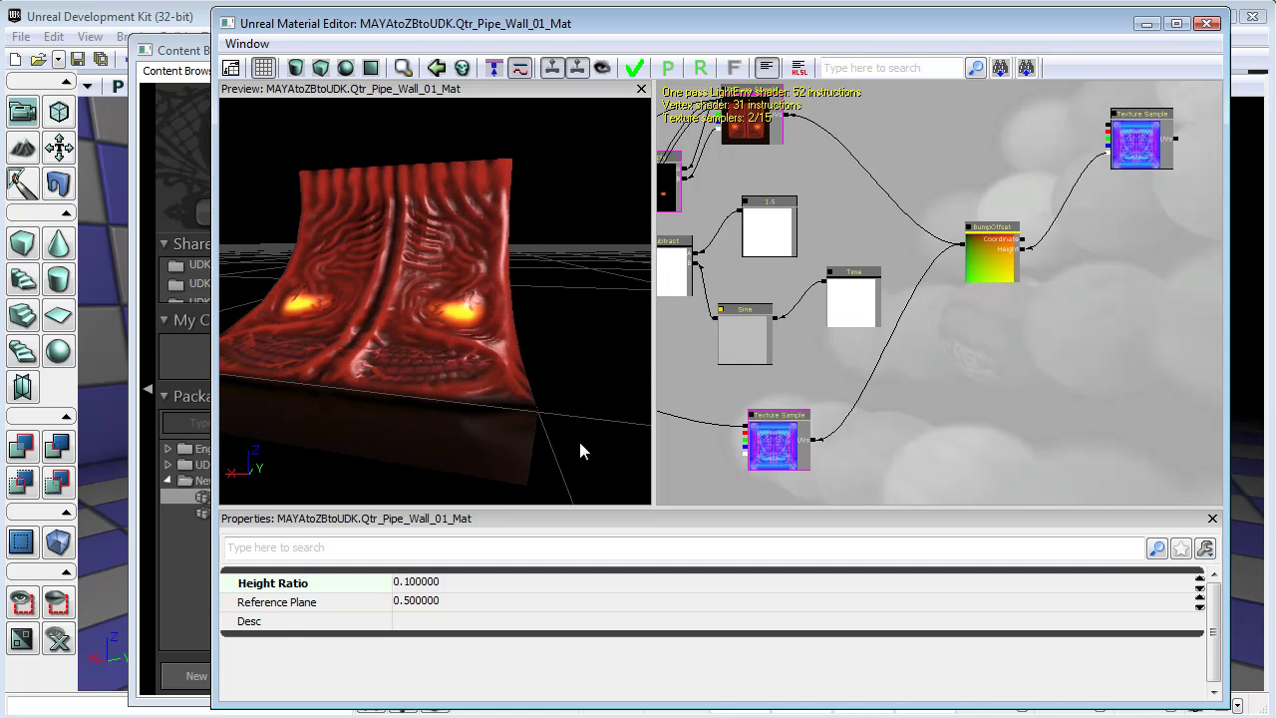
Step: Try a BumpOffset Height Ratio of 0.2 and inspect the preview mesh from several angles
click(408, 586)
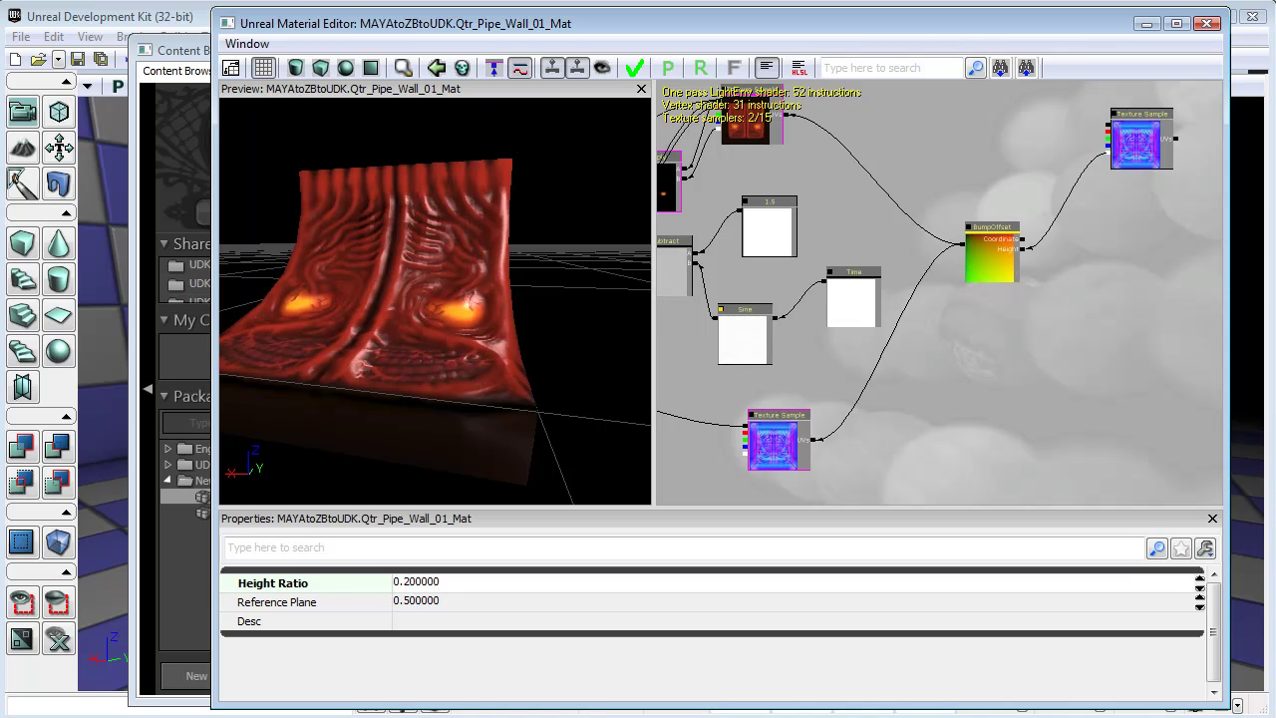
click(435, 585)
drag(518, 399, 327, 415)
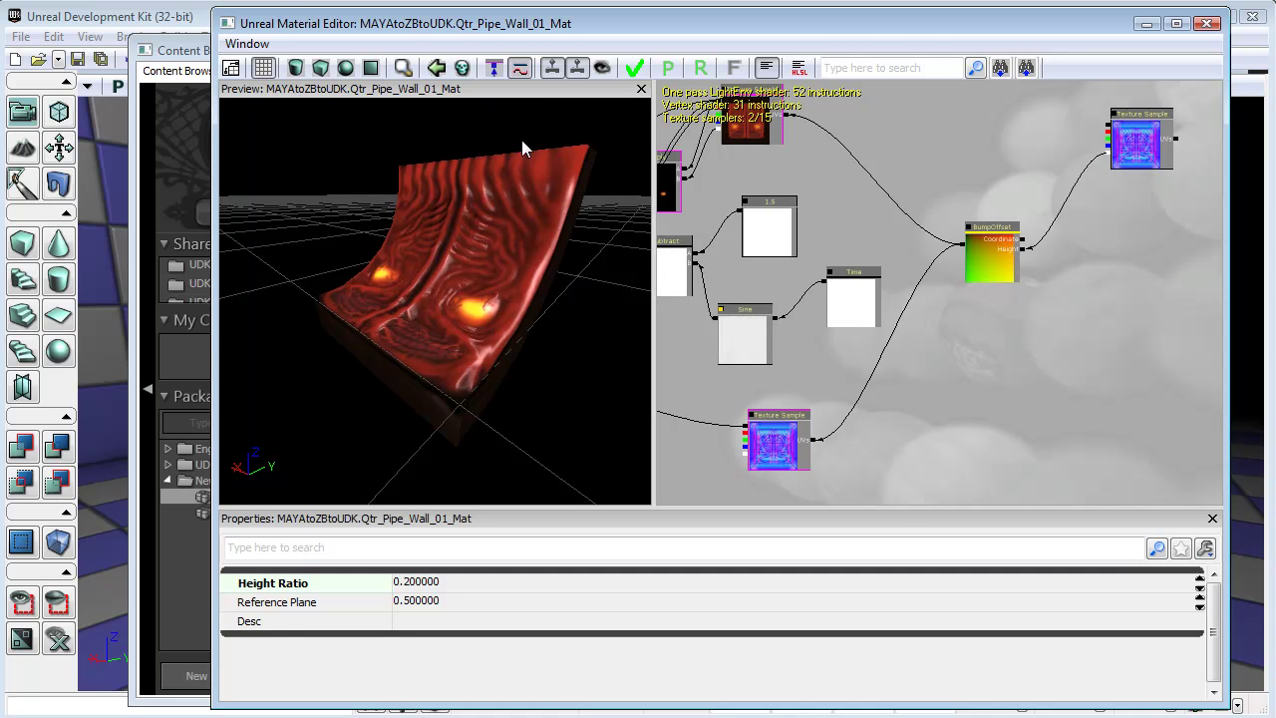
drag(600, 258, 548, 337)
drag(560, 276, 594, 212)
drag(584, 315, 556, 351)
mouse_move(555, 405)
mouse_down()
mouse_move(525, 370)
mouse_move(539, 387)
mouse_up()
drag(598, 414, 357, 367)
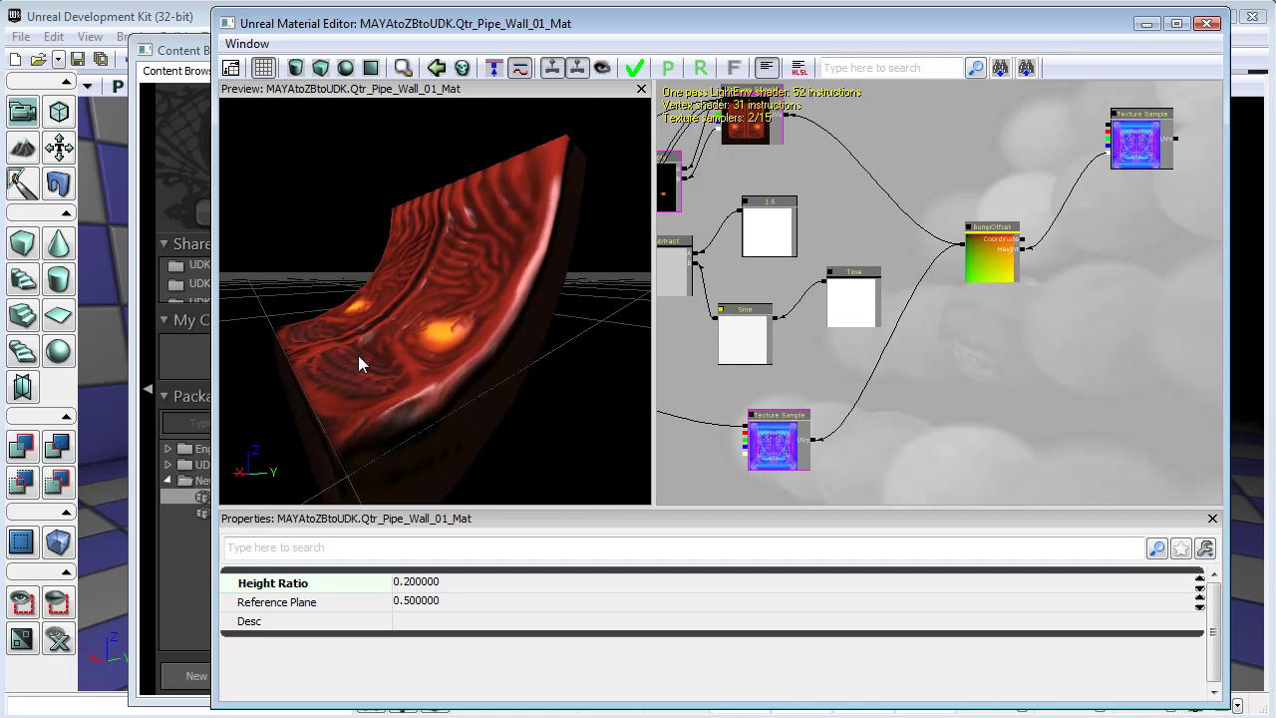
drag(391, 373, 354, 376)
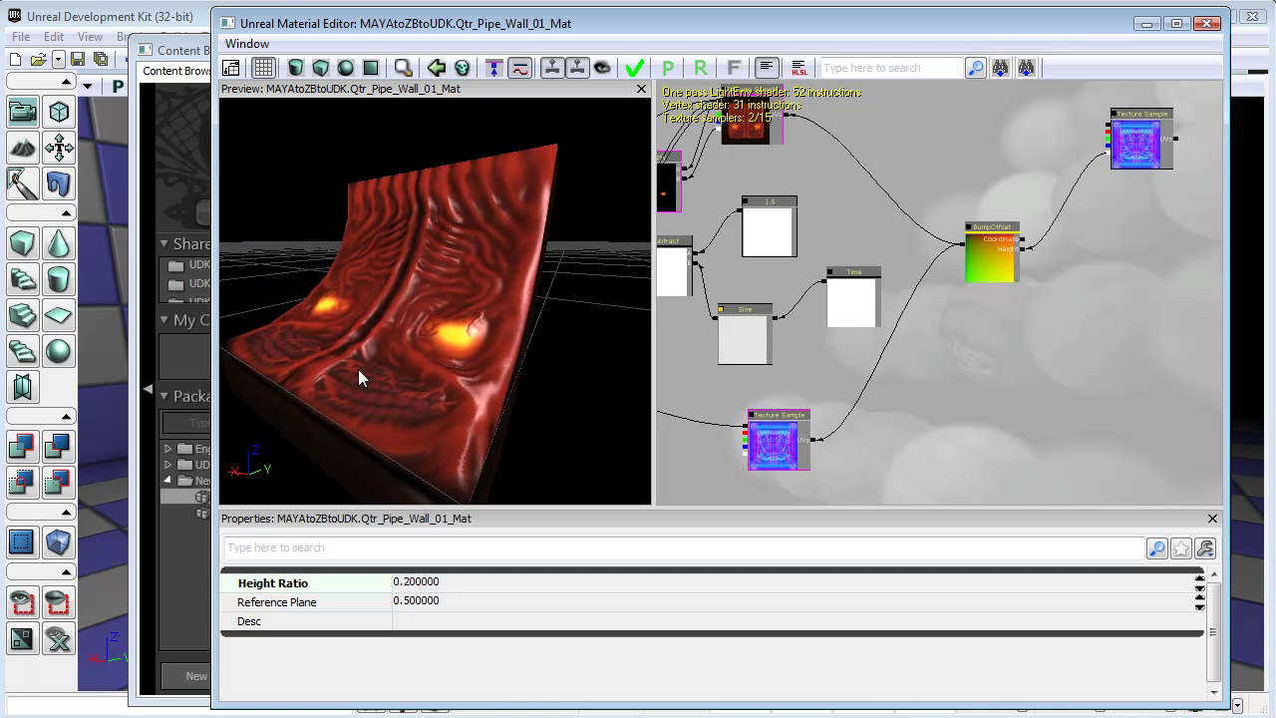
Step: Set the BumpOffset node's Height Ratio to 0.1
drag(571, 381, 582, 376)
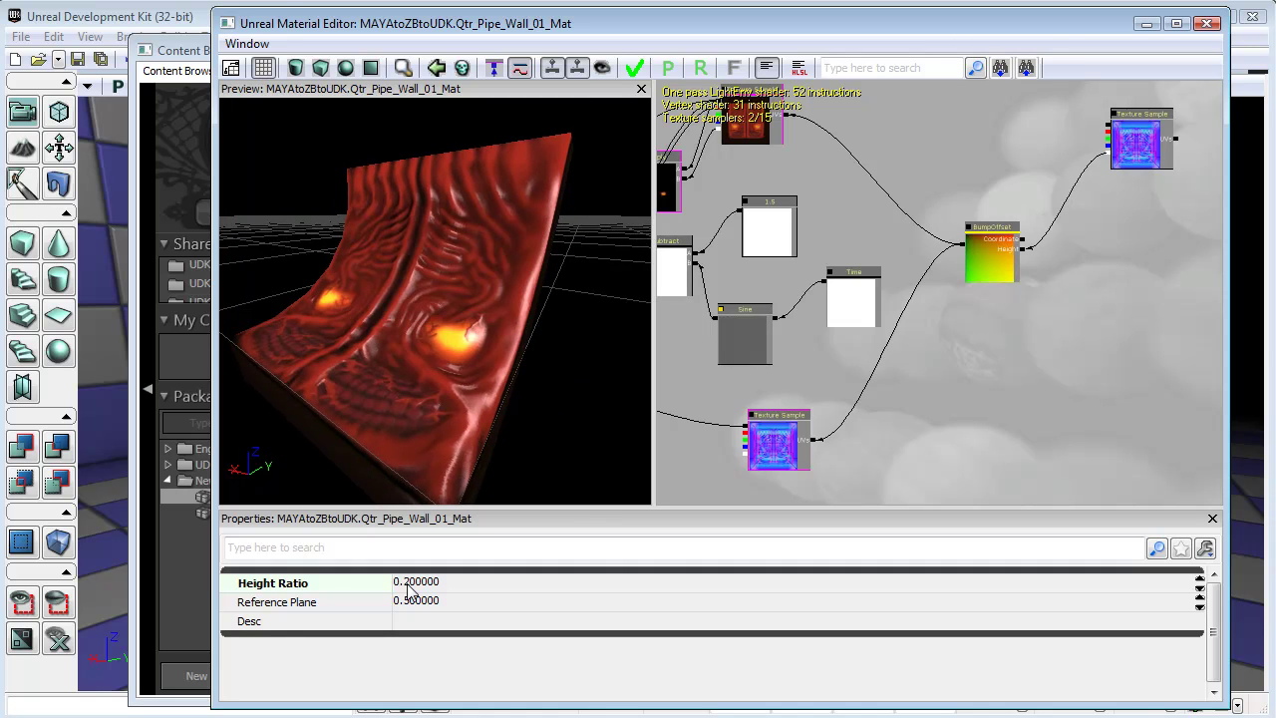
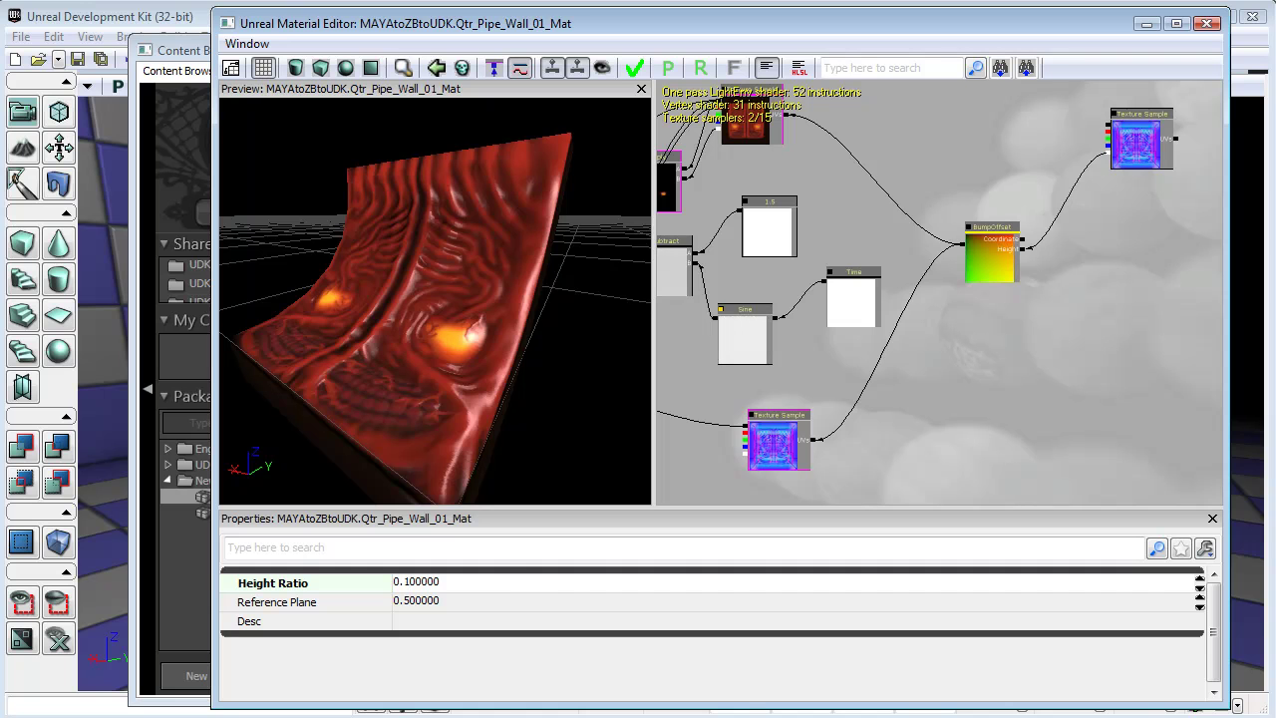
click(505, 579)
drag(584, 455, 581, 367)
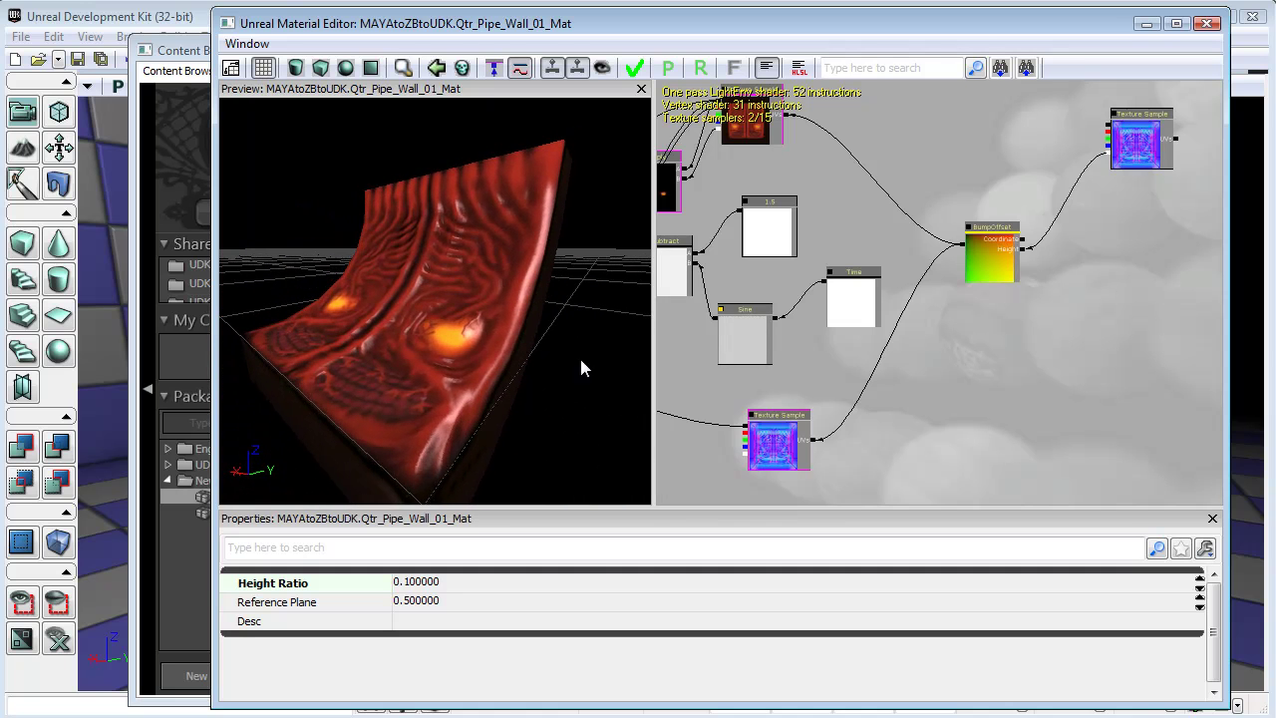
Step: Set the BumpOffset node's Reference Plane to 0.75
drag(407, 262, 389, 260)
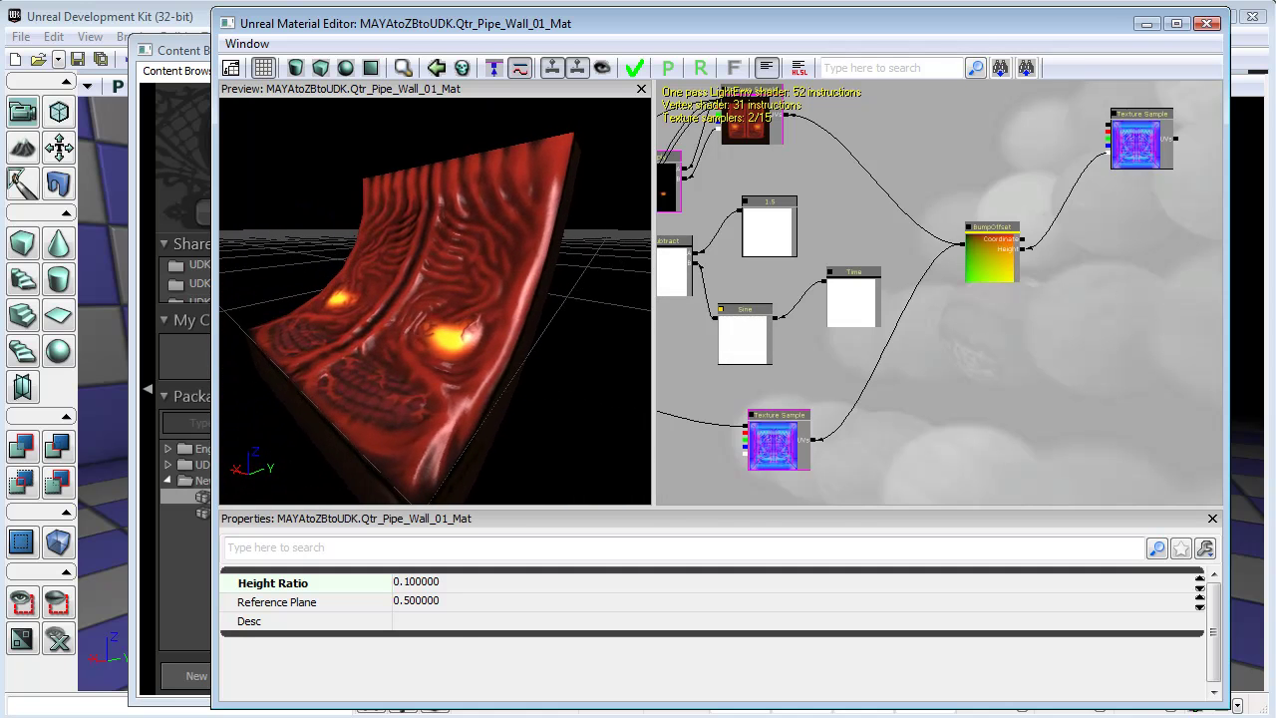
click(430, 599)
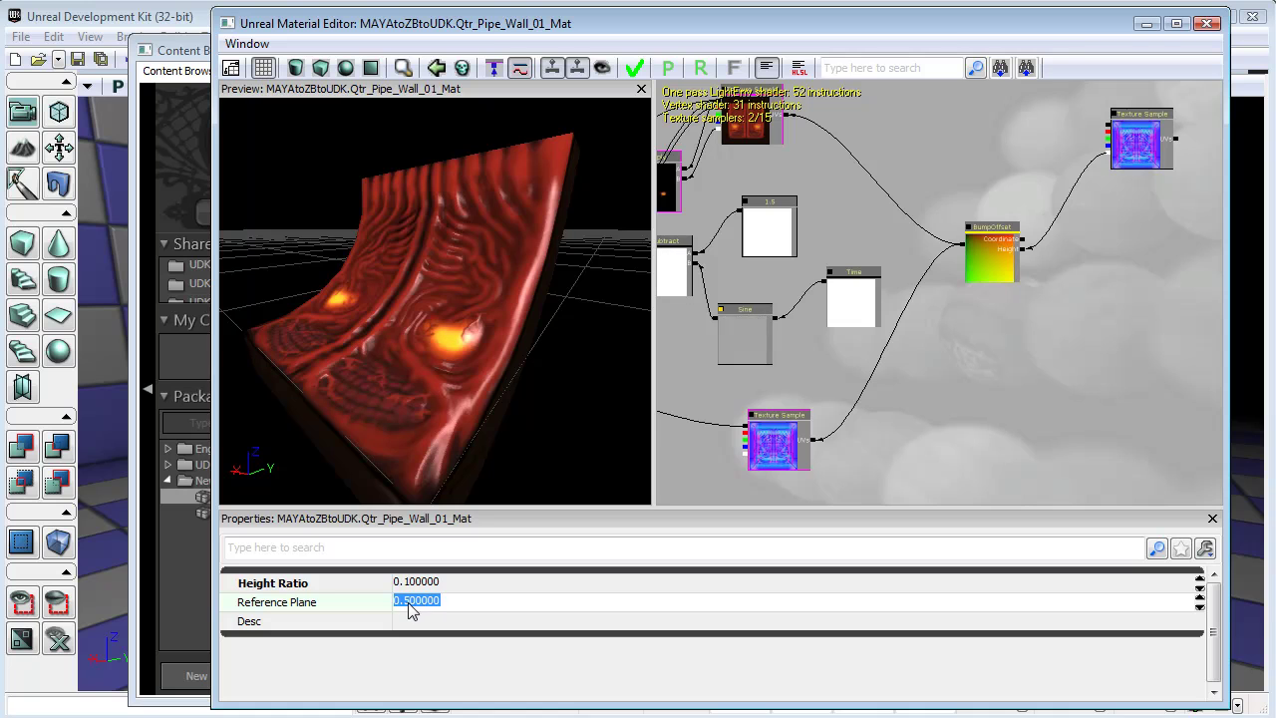
key(BackSpace)
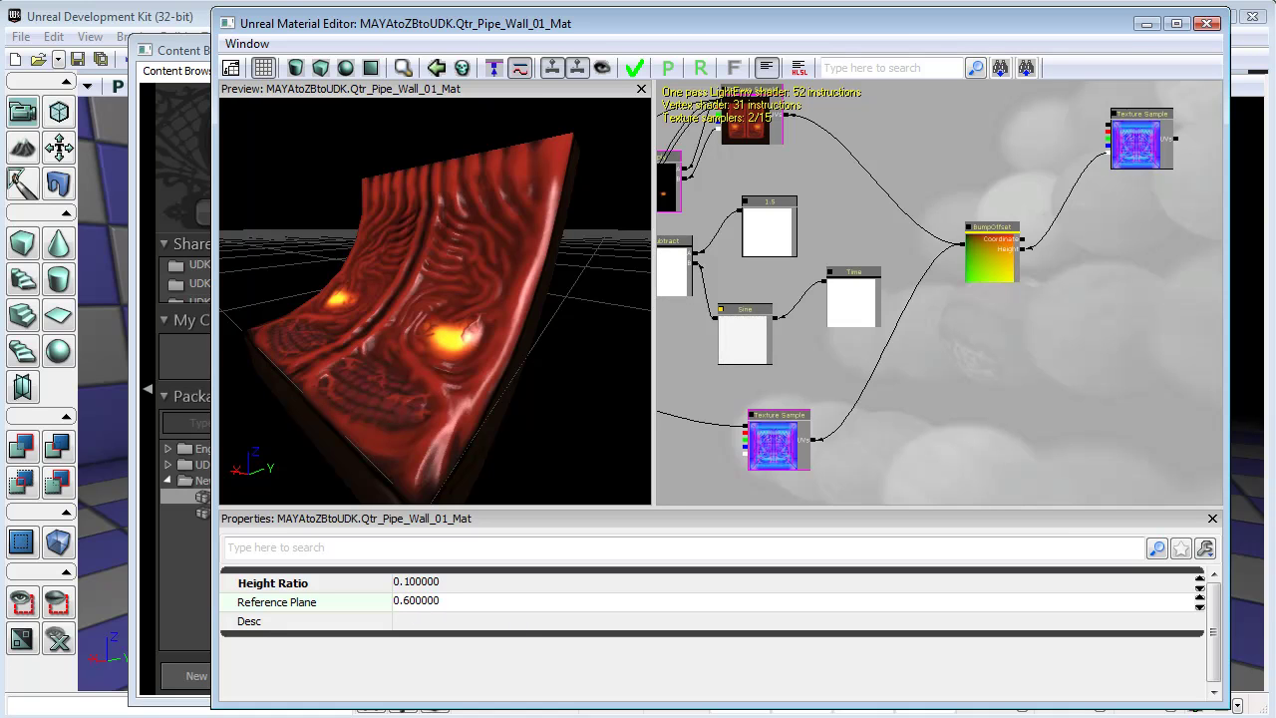
click(513, 610)
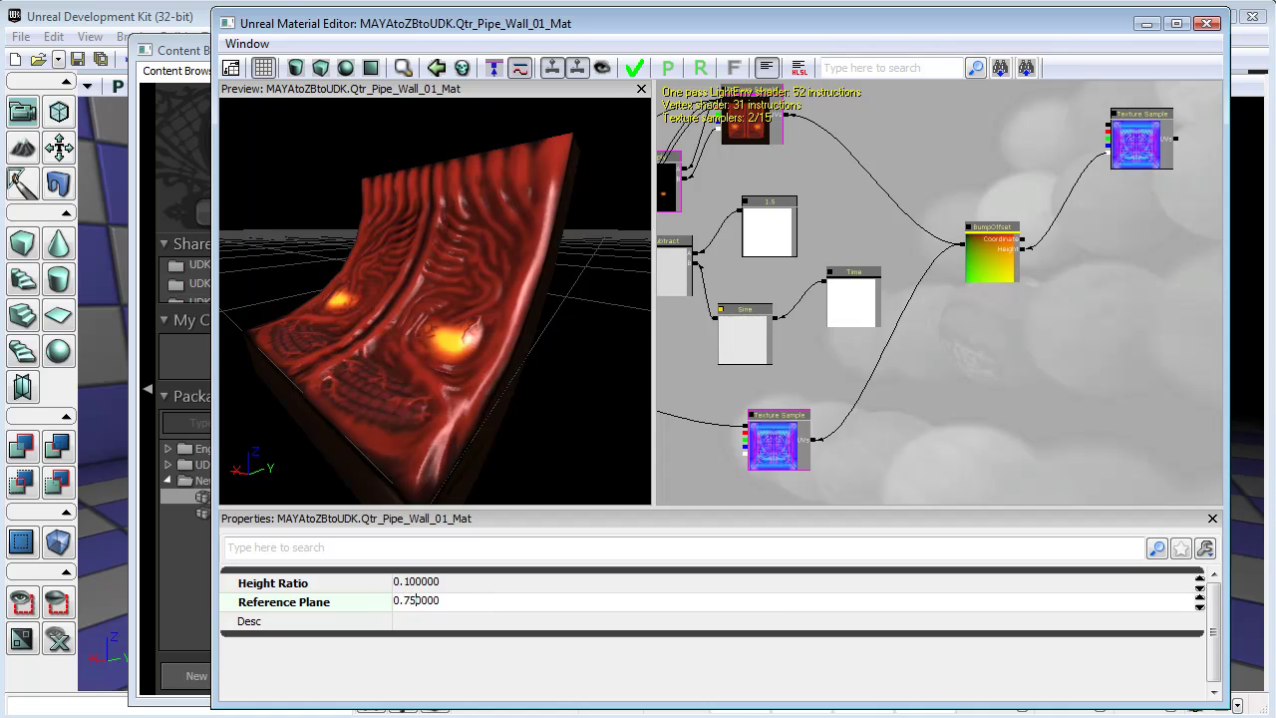
click(473, 599)
mouse_move(463, 478)
mouse_down()
mouse_move(548, 473)
mouse_move(409, 474)
mouse_move(438, 482)
mouse_up()
Step: Set the BumpOffset node's Height Ratio to 0.2 and inspect the depth effect close up on the preview mesh
click(409, 587)
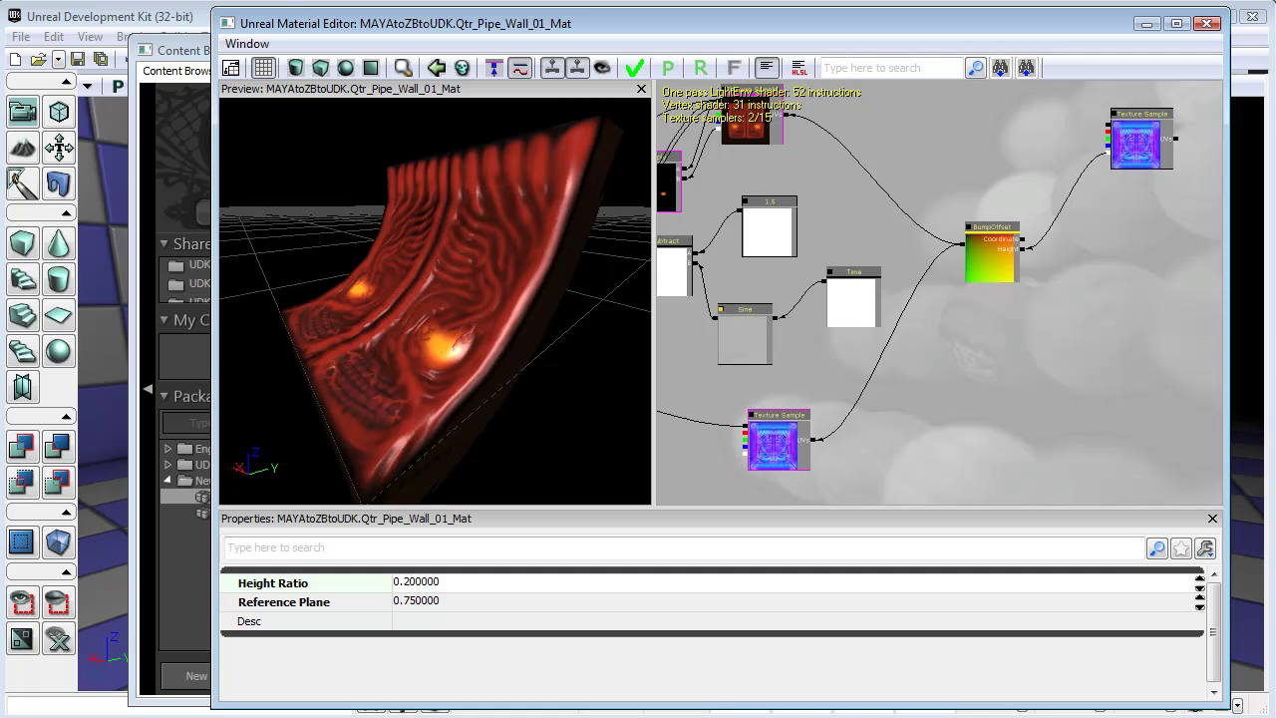
drag(331, 458, 488, 465)
drag(439, 399, 528, 402)
drag(555, 456, 502, 456)
right_drag(502, 457, 501, 497)
drag(501, 497, 300, 376)
drag(399, 352, 369, 354)
drag(558, 320, 249, 388)
drag(395, 379, 336, 400)
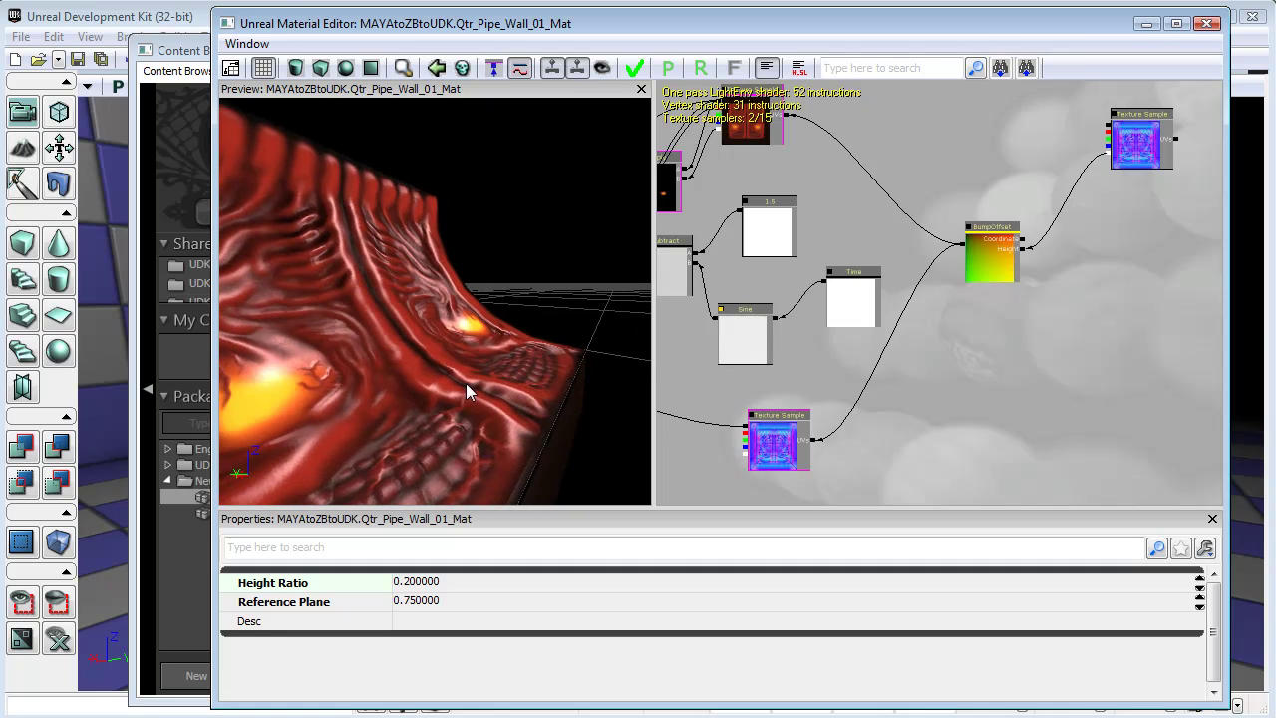
Step: Examine the whole preview mesh from farther away and review the BumpOffset node's connections in the material graph
right_drag(468, 377, 468, 428)
drag(528, 379, 548, 414)
drag(543, 359, 479, 381)
drag(304, 405, 510, 325)
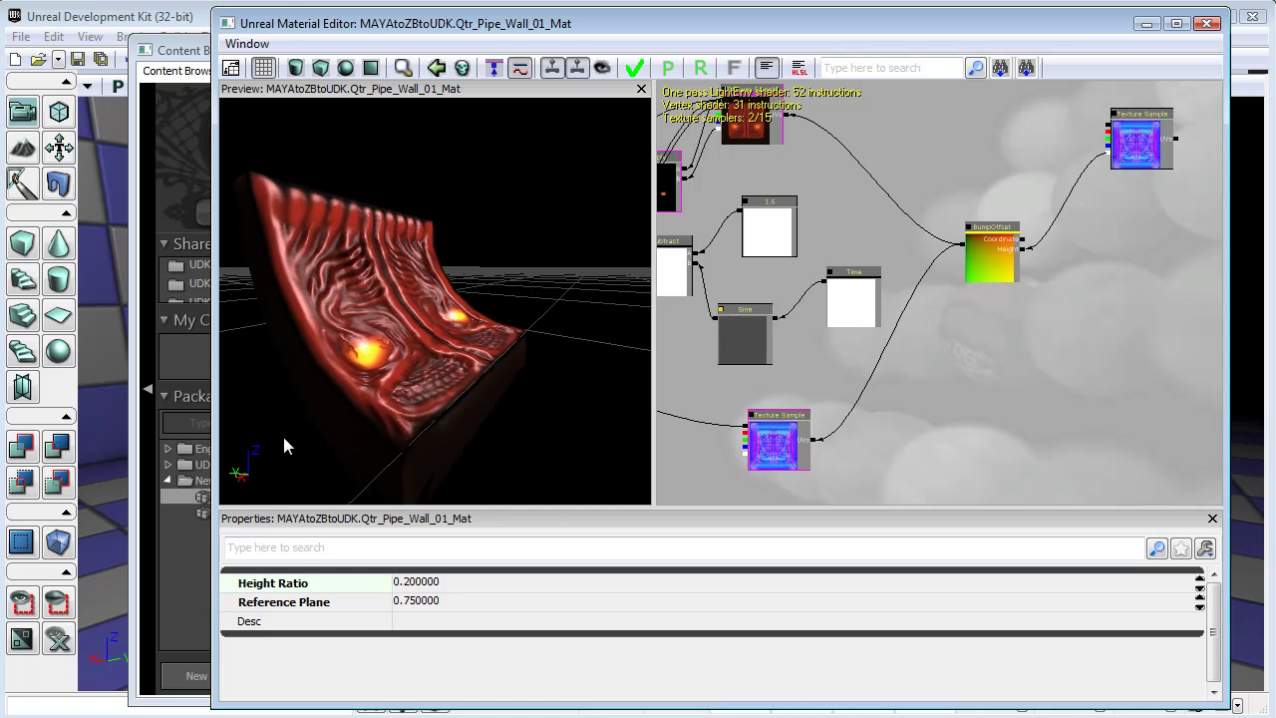
drag(579, 409, 632, 353)
drag(539, 399, 557, 366)
drag(991, 363, 1052, 365)
scroll(1050, 366, down, 4)
scroll(1006, 402, up, 5)
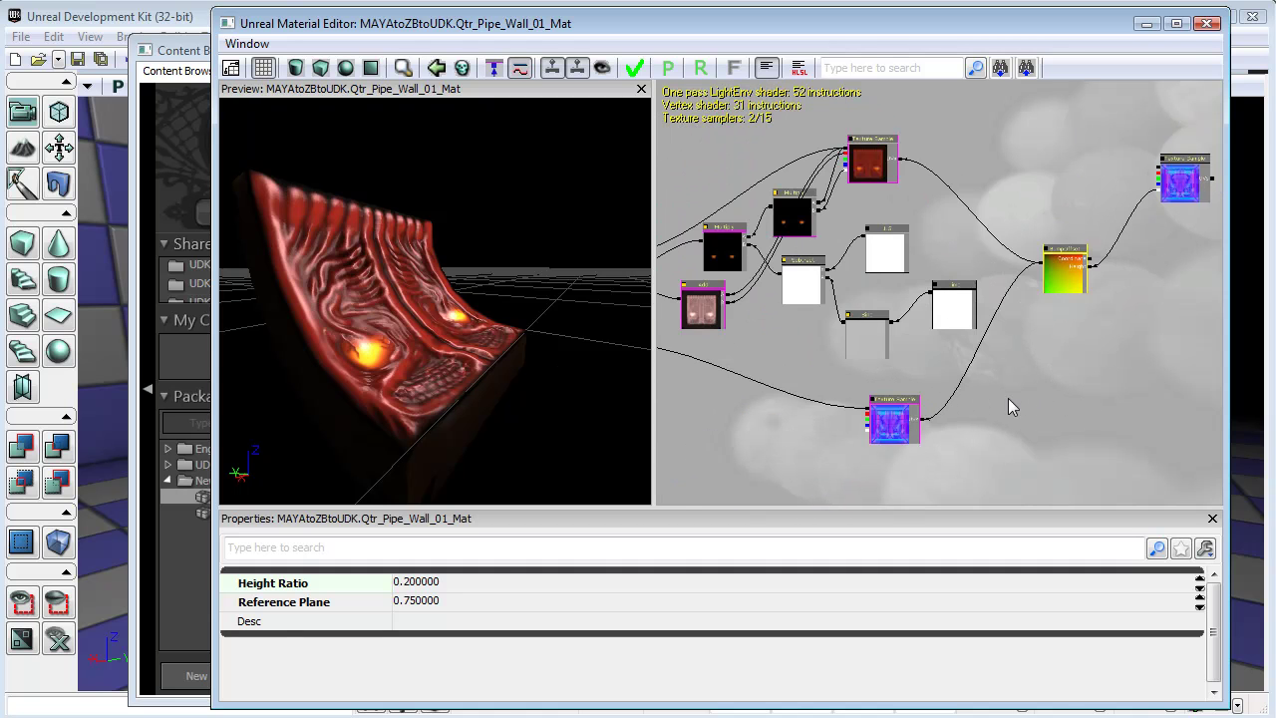
drag(979, 369, 1040, 367)
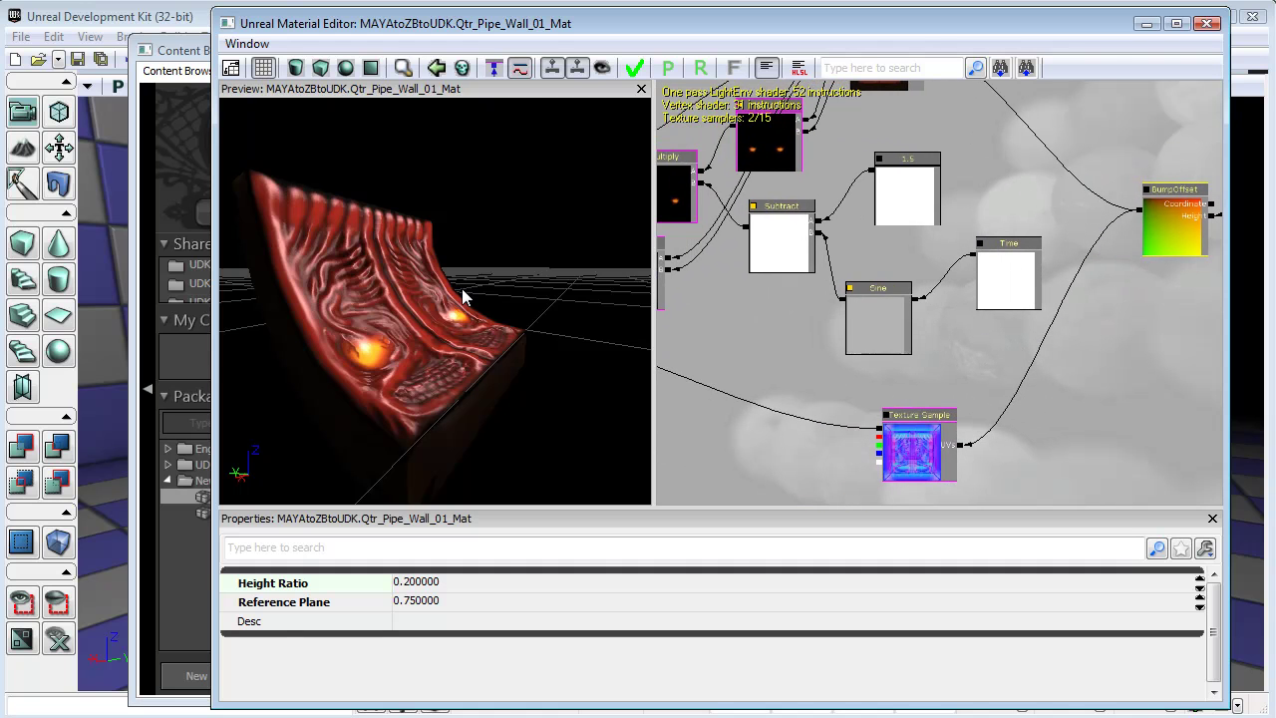
drag(516, 383, 516, 380)
drag(598, 317, 536, 276)
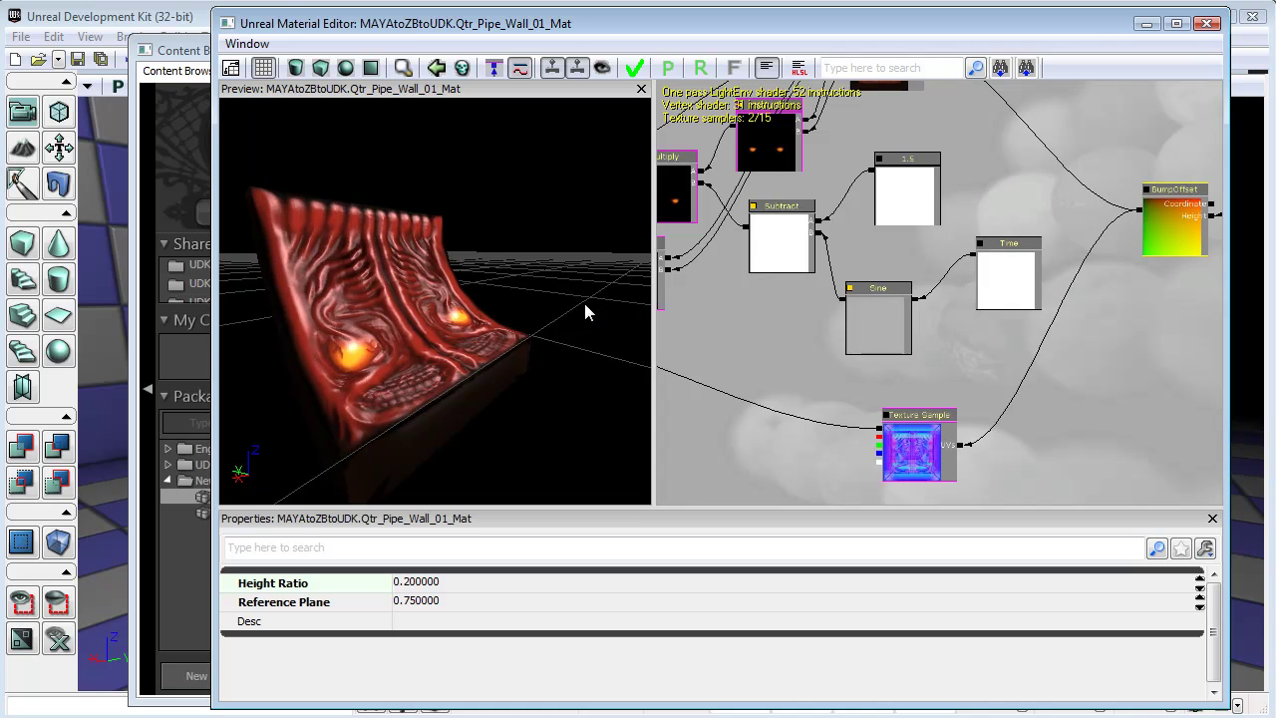
Step: Apply the changes to the Qtr_Pipe_Wall_01_Mat material, close the Material Editor and clear the asset selection
click(636, 67)
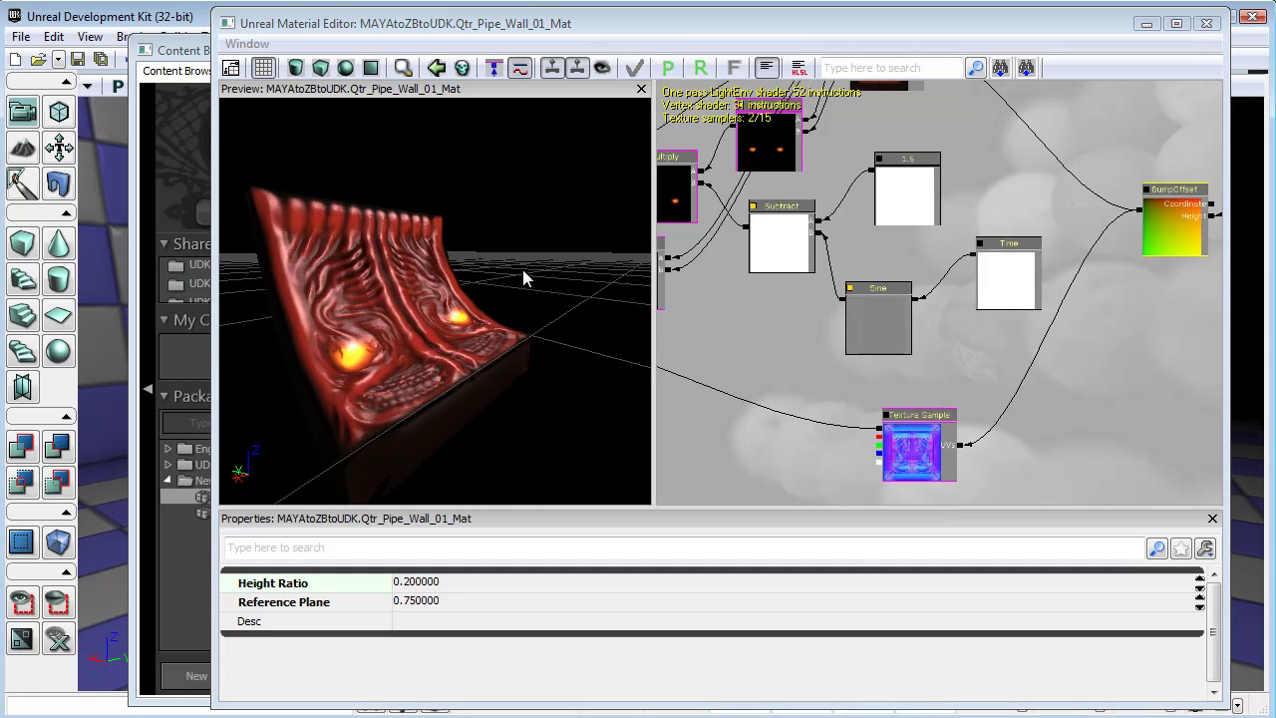
click(1217, 20)
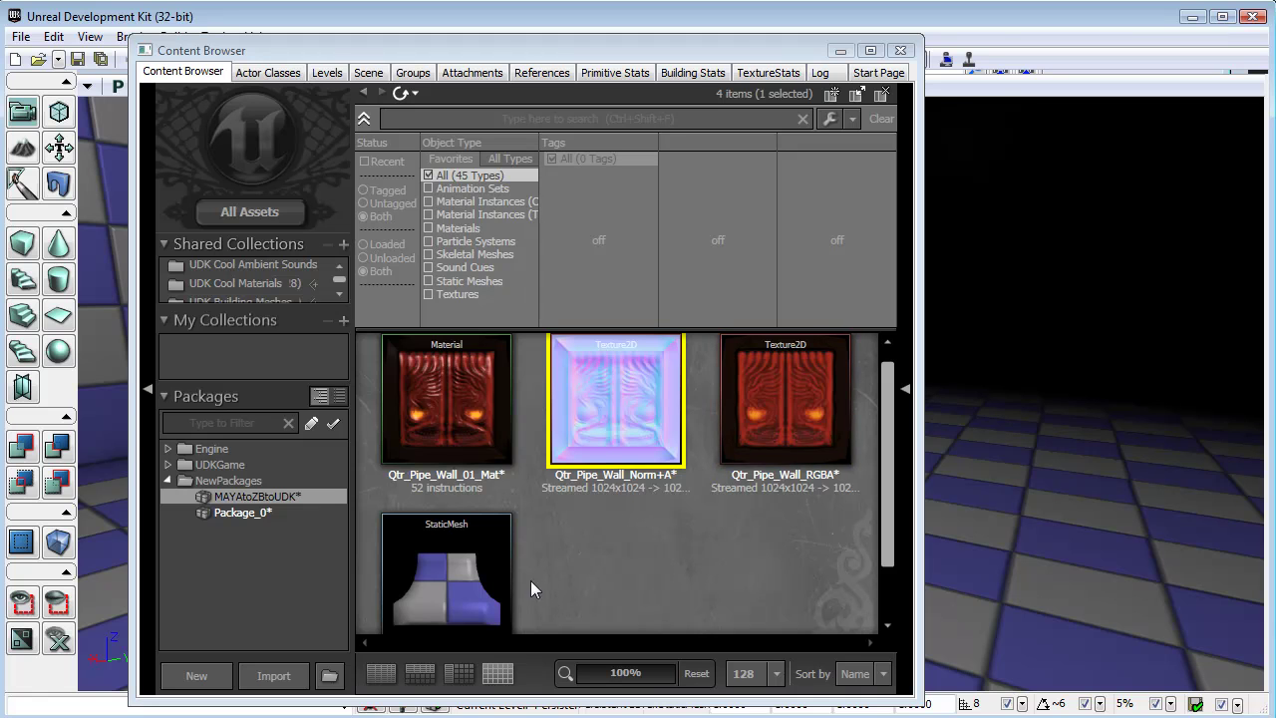
click(583, 560)
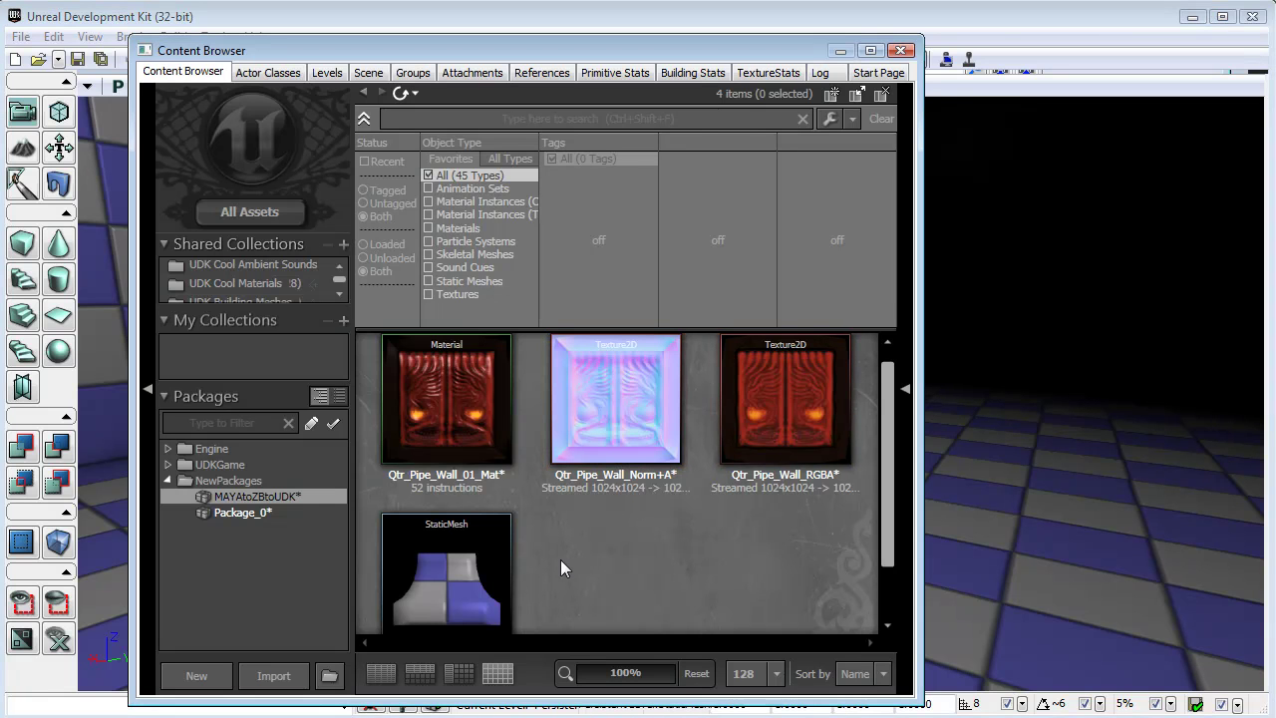
Step: Open the UGDC_Qtr_Pipe_01 static mesh for editing and expand its LODInfo property
double_click(457, 574)
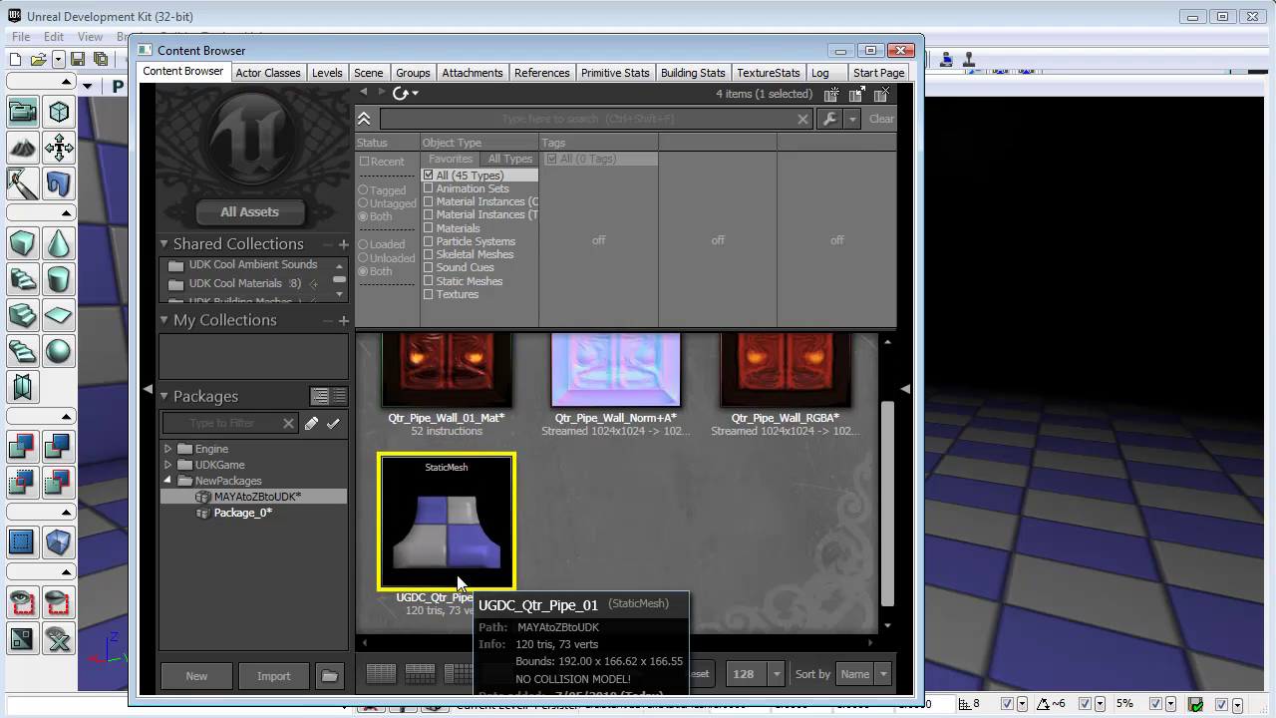
drag(422, 349, 503, 368)
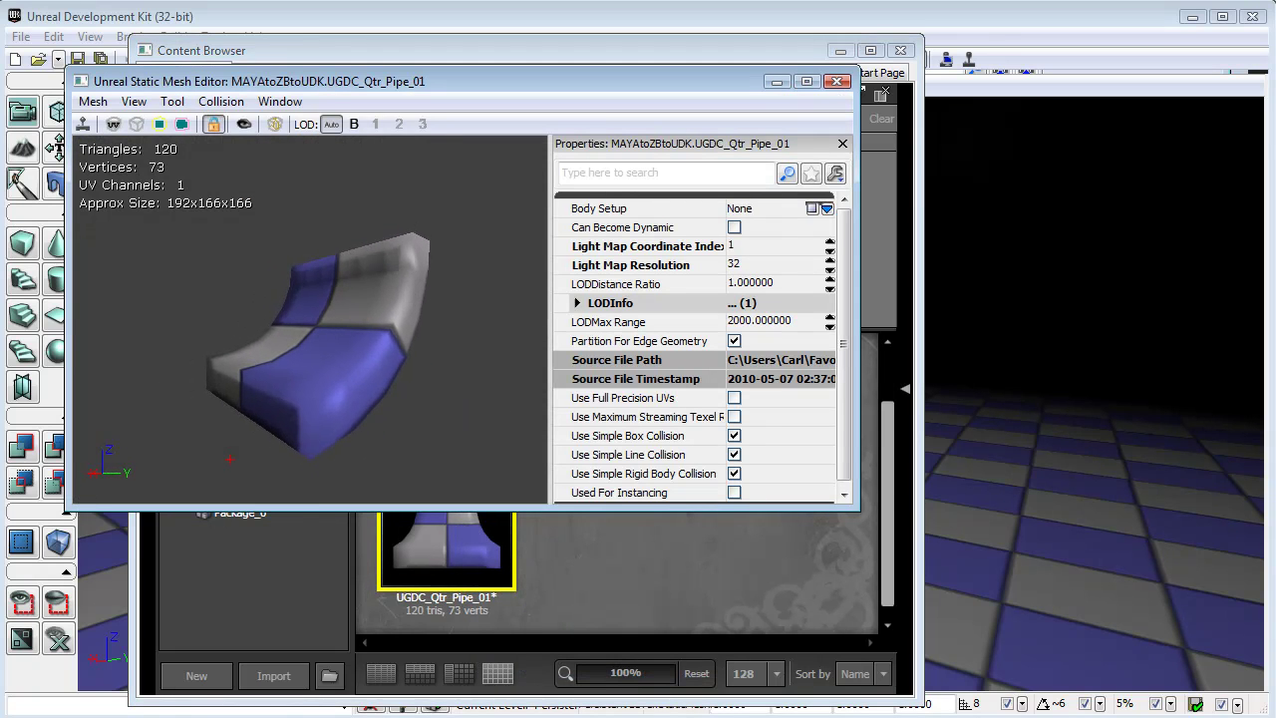
click(577, 303)
Step: Assign the Qtr_Pipe_Wall_01_Mat material to element [0] of LOD [0] on the UGDC_Qtr_Pipe_01 mesh and check it
click(675, 601)
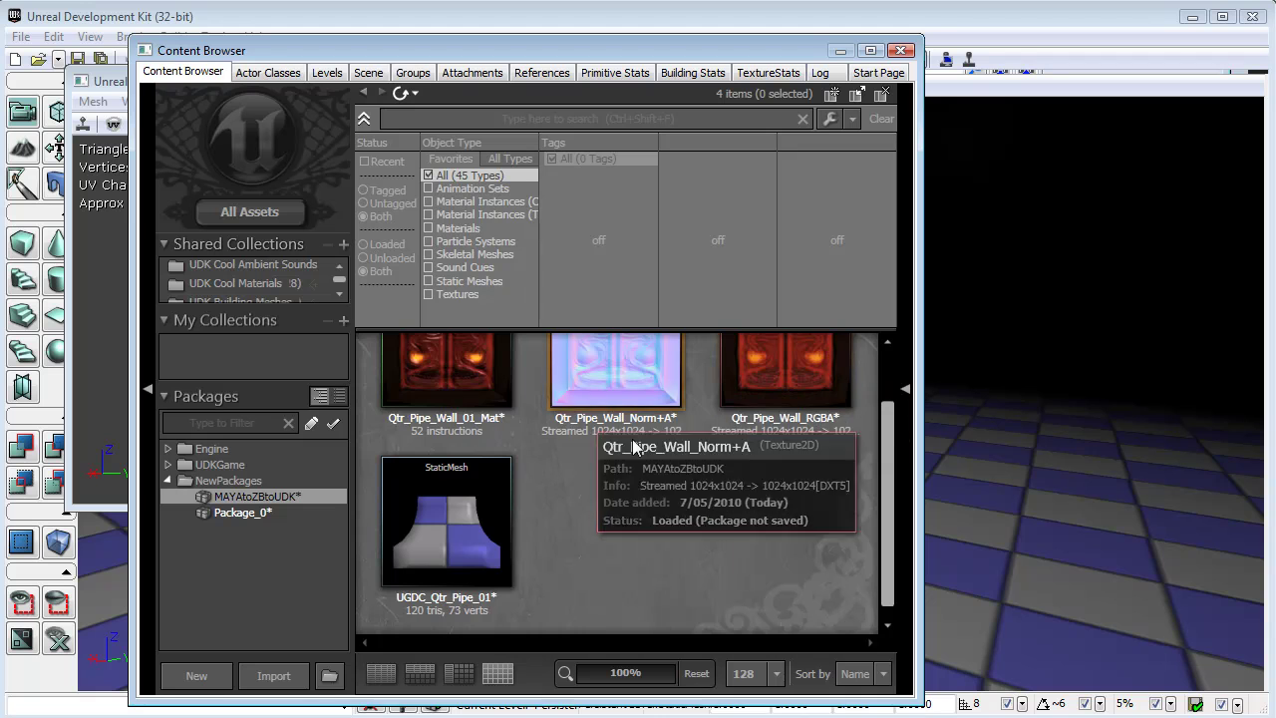
click(446, 357)
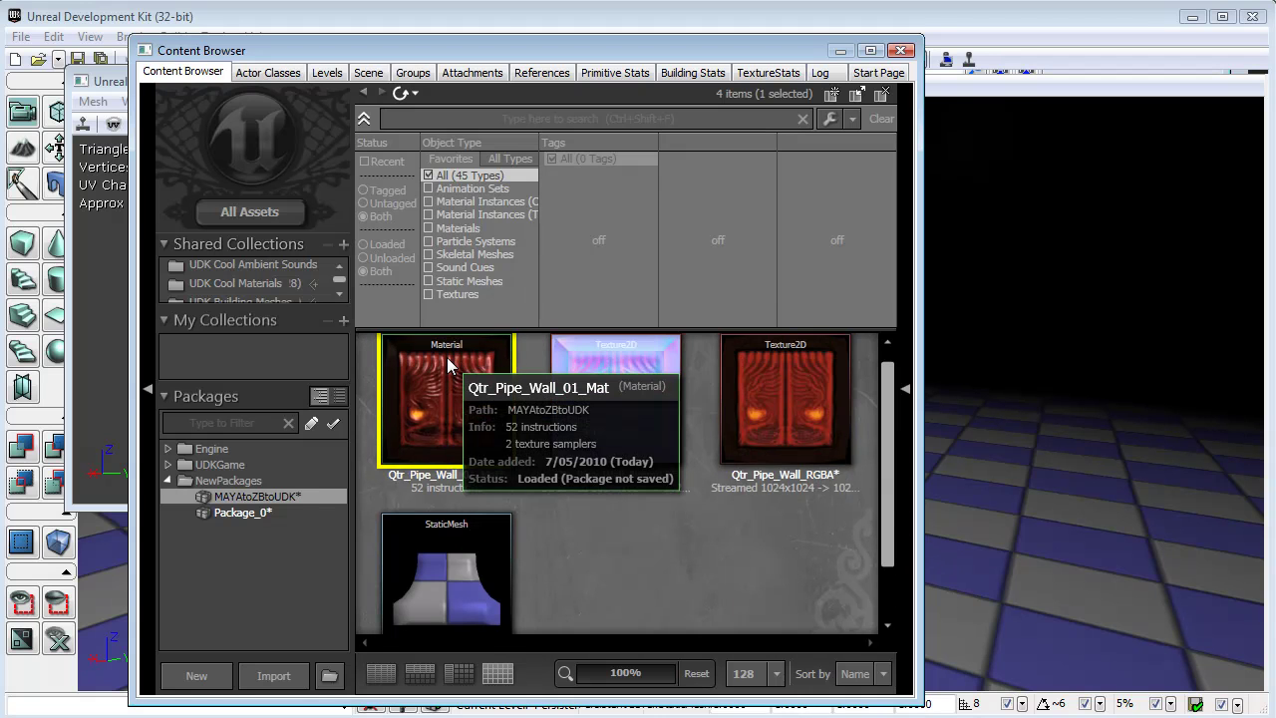
drag(738, 46, 1086, 21)
click(369, 86)
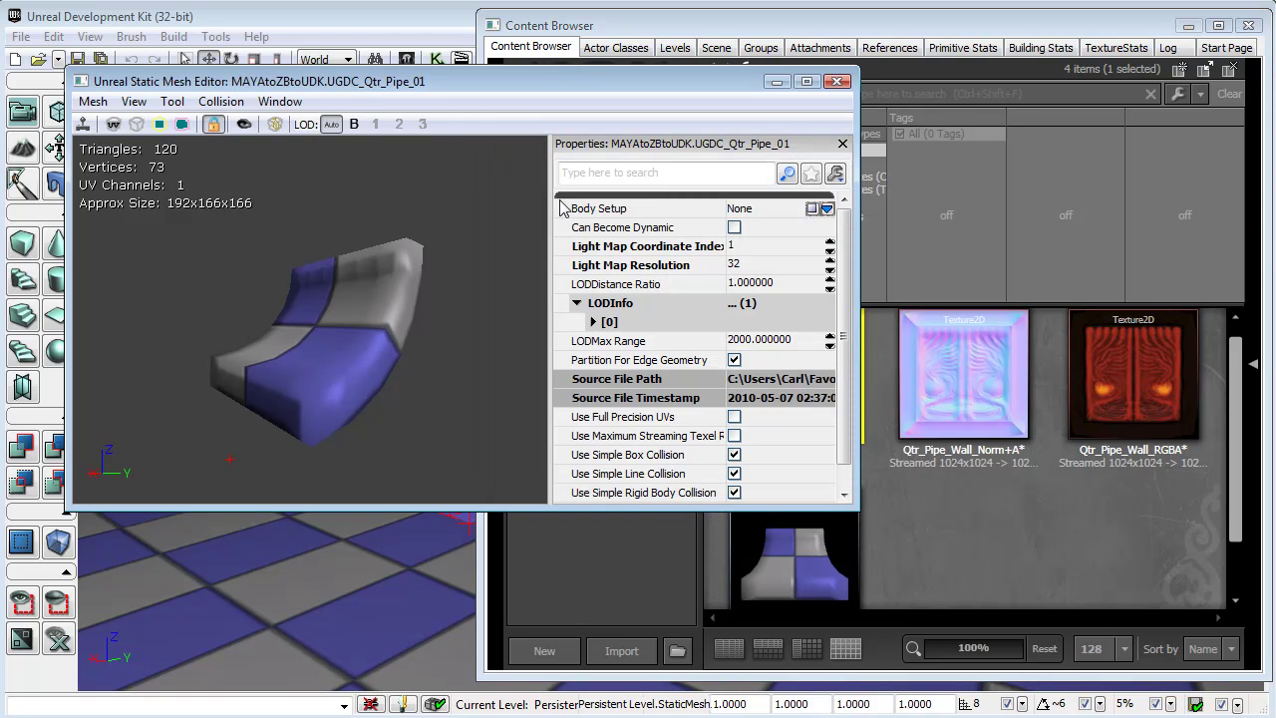
click(594, 322)
click(607, 341)
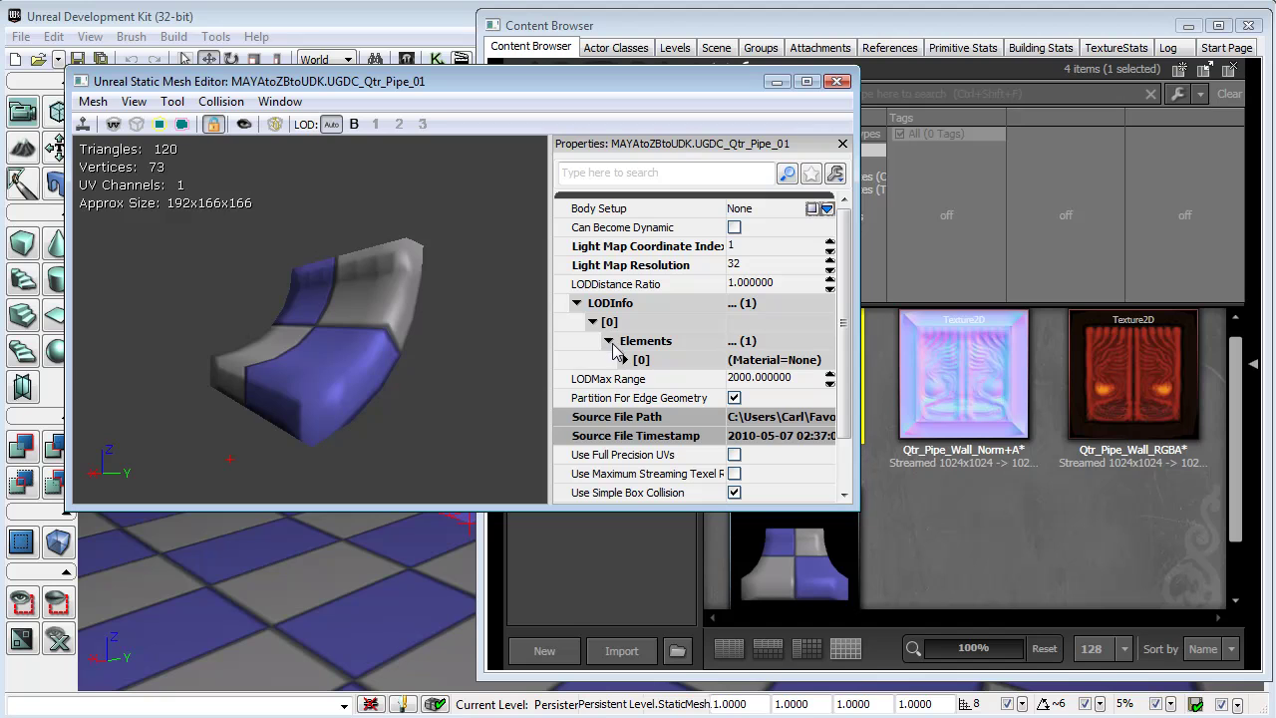
click(624, 360)
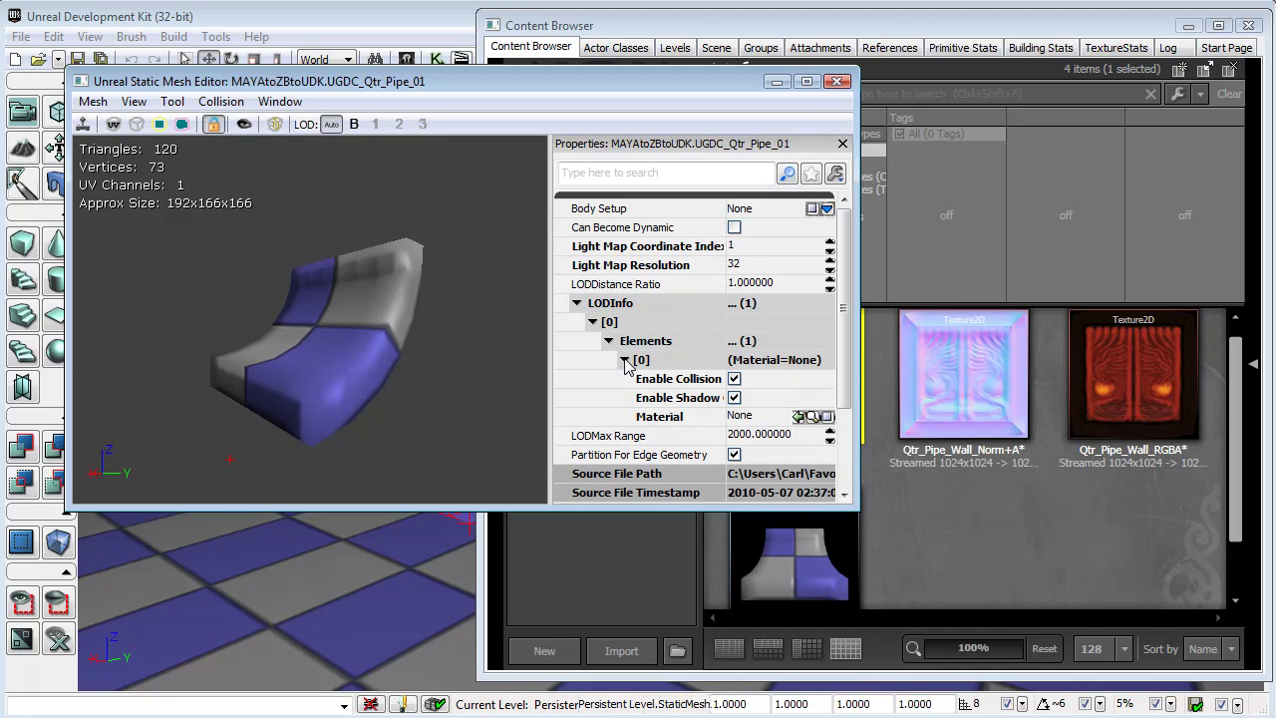
click(798, 417)
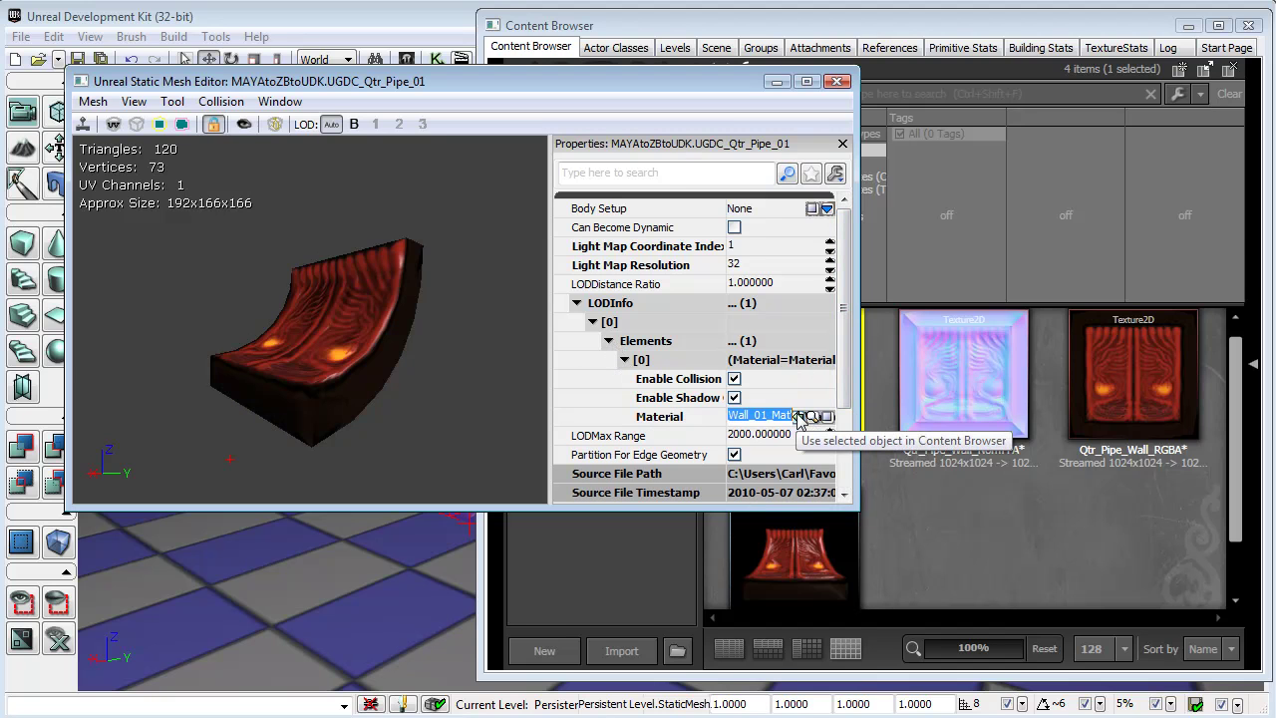
drag(410, 372, 170, 373)
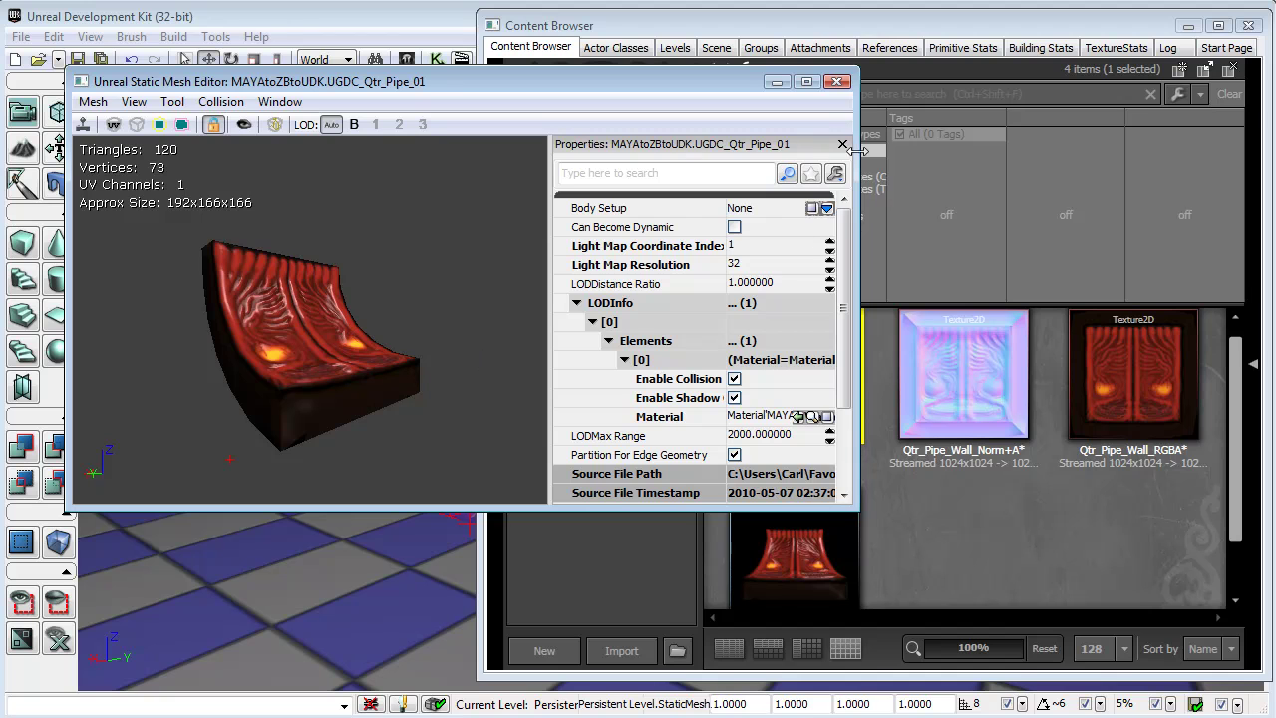
Step: Close the Static Mesh Editor and the Content Browser, and deselect the pipe mesh in the level
click(838, 82)
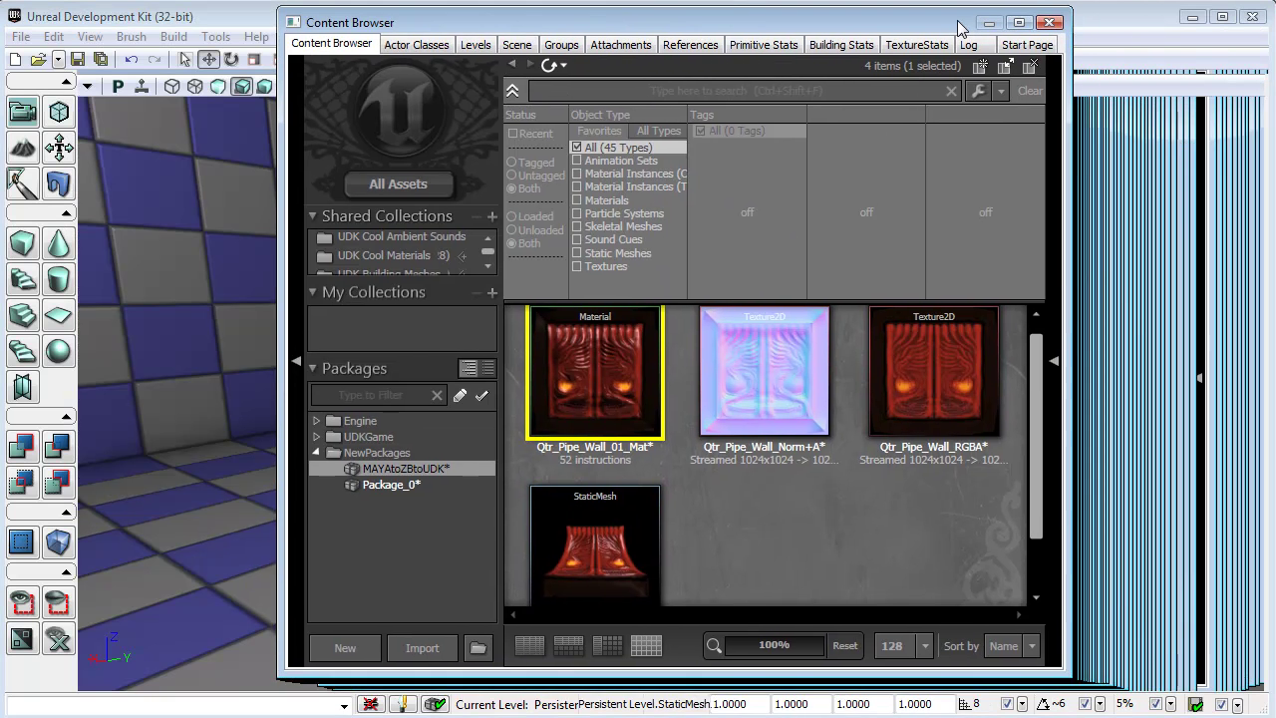
click(1050, 23)
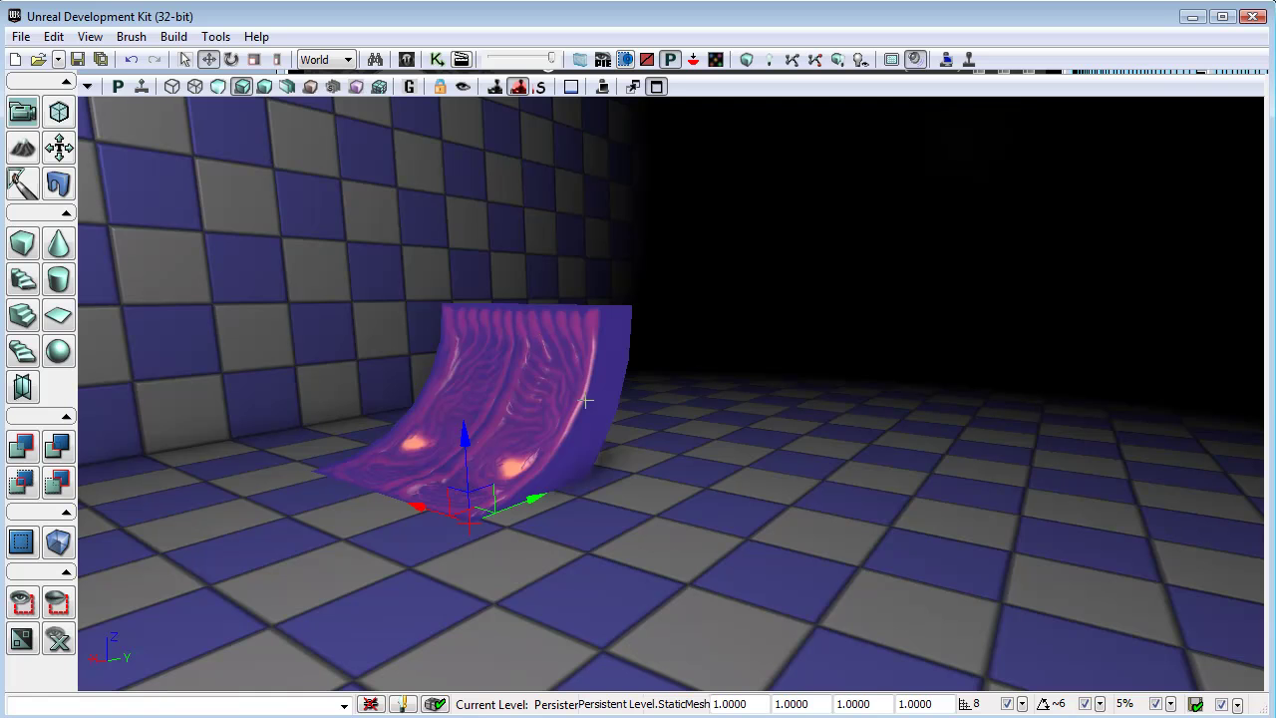
click(819, 234)
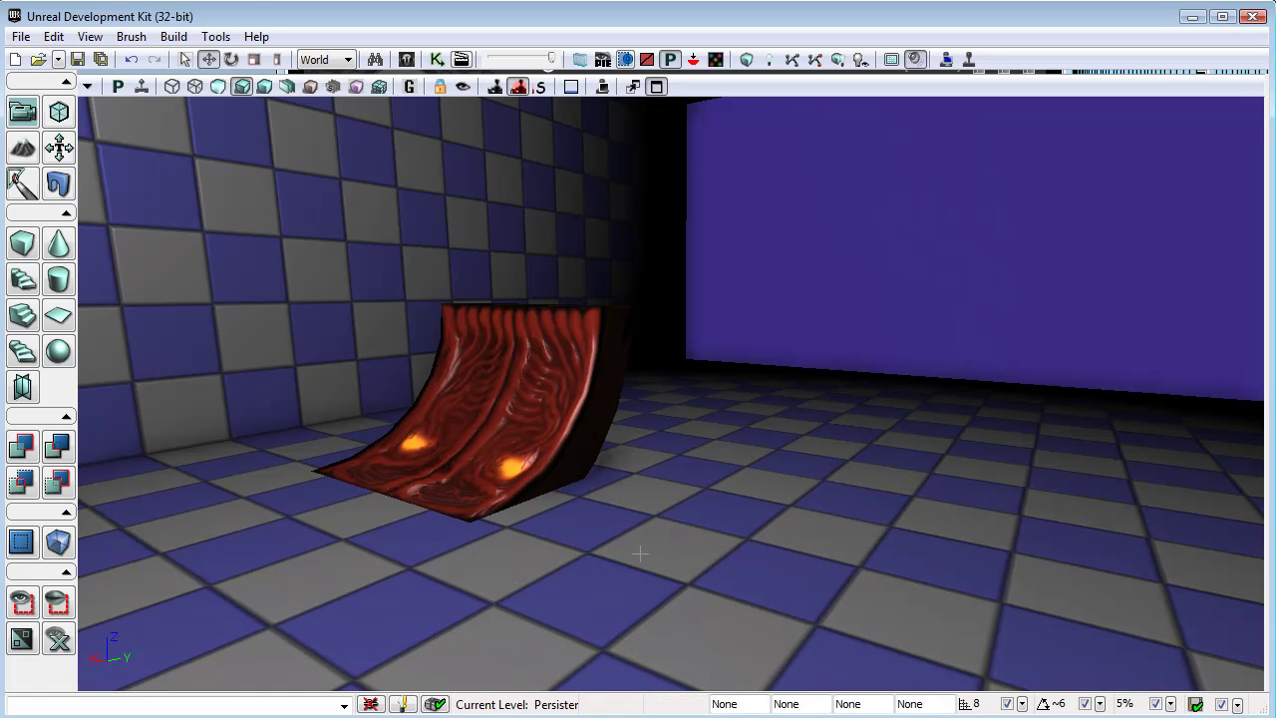
Step: Select the pipe wall mesh in the level and duplicate it twice along the X axis to form a row of three
click(532, 564)
drag(531, 564, 598, 498)
right_drag(598, 499, 504, 510)
drag(503, 510, 598, 498)
right_drag(598, 498, 478, 458)
drag(478, 458, 449, 608)
right_drag(448, 608, 558, 508)
drag(558, 508, 698, 448)
right_drag(697, 449, 439, 388)
drag(439, 389, 533, 488)
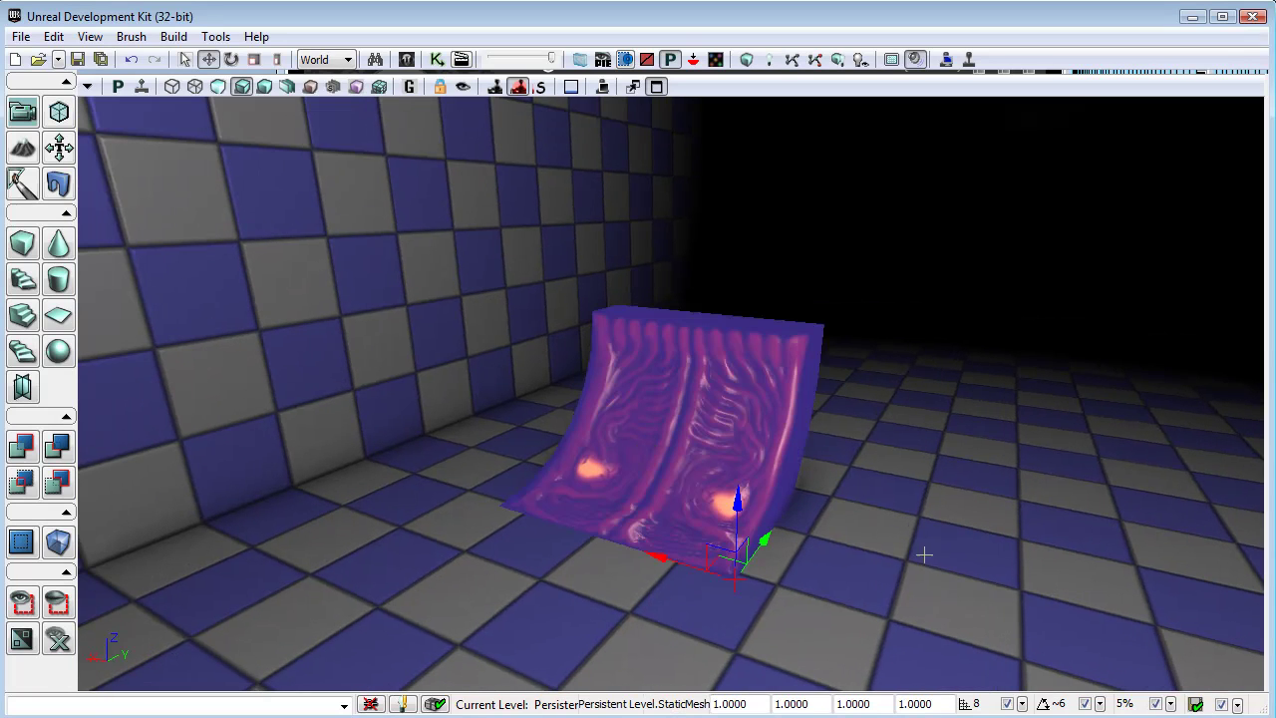
key(Right)
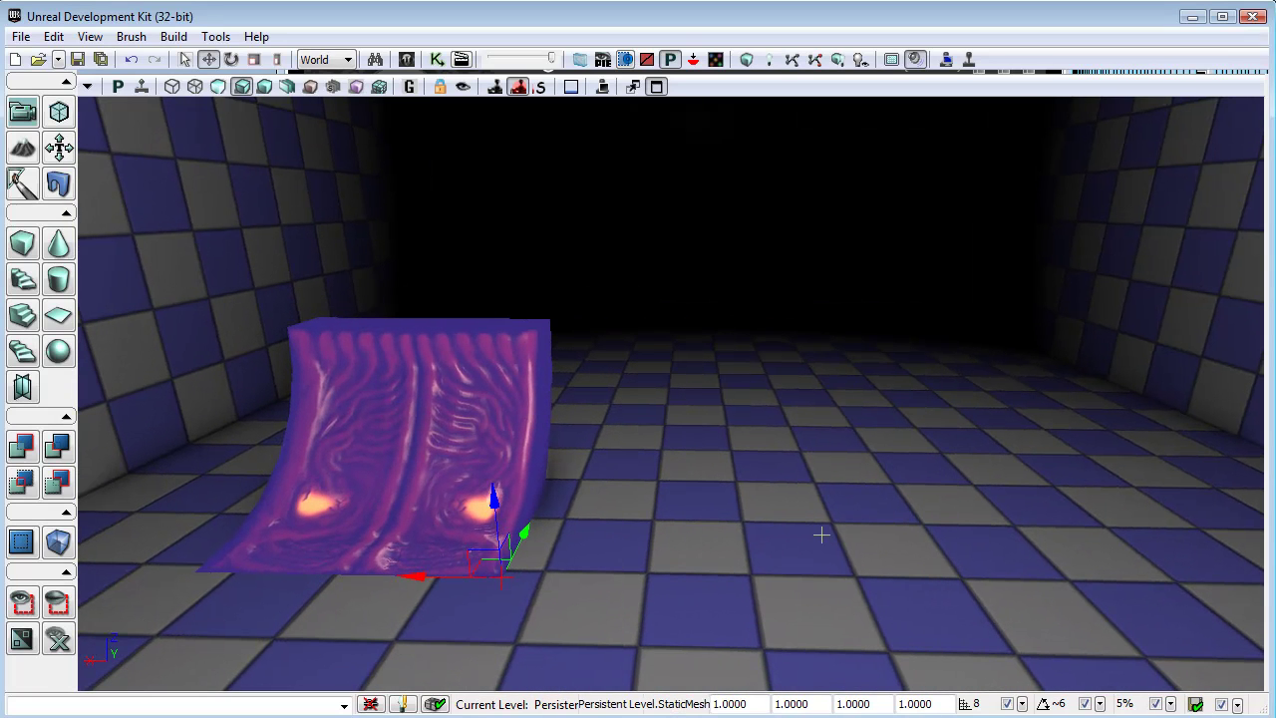
alt+drag(423, 577, 1052, 589)
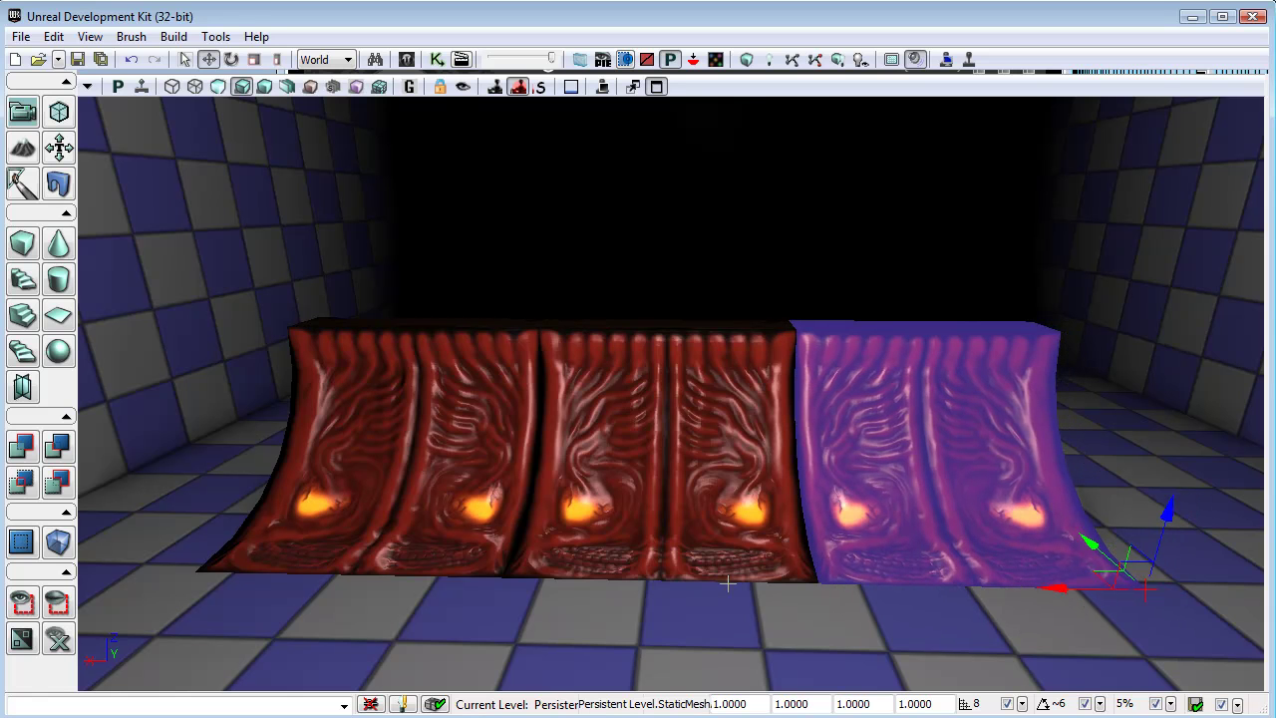
Step: Duplicate all three pipe pieces together and rotate the copies about the vertical axis to face the originals, finishing in the top view
drag(924, 629, 884, 469)
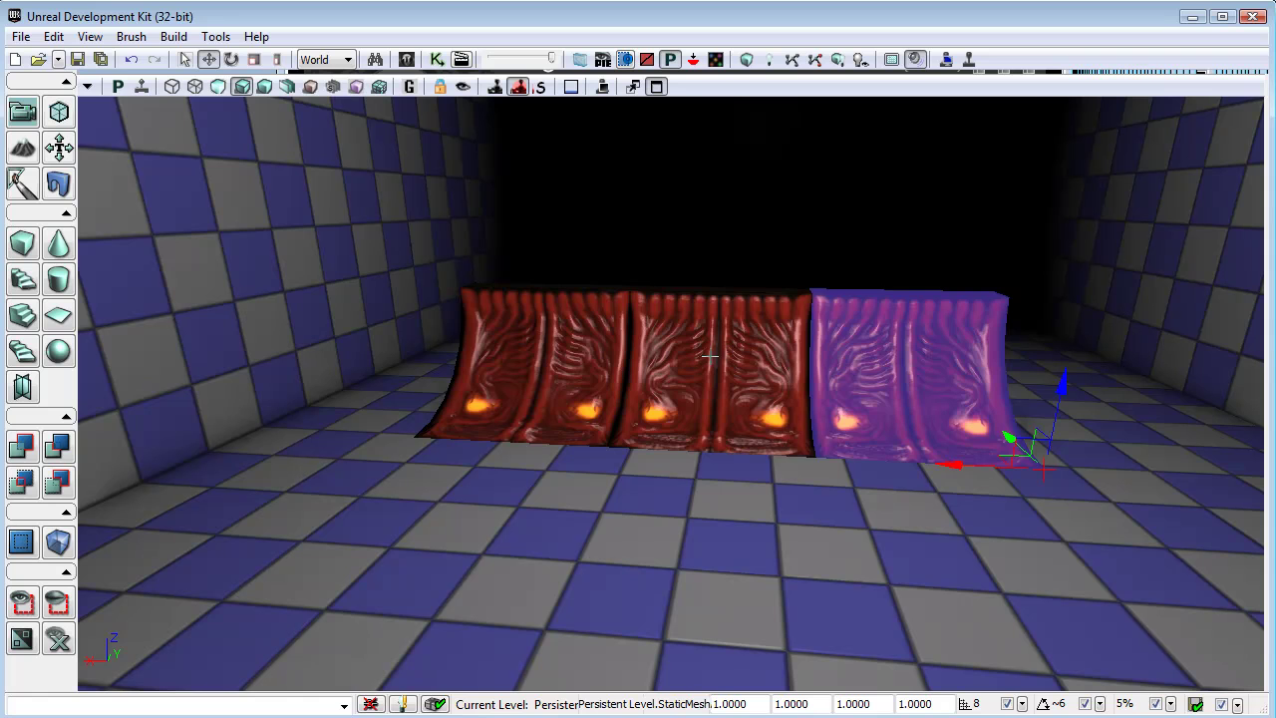
click(684, 359)
ctrl+click(555, 355)
ctrl+click(866, 363)
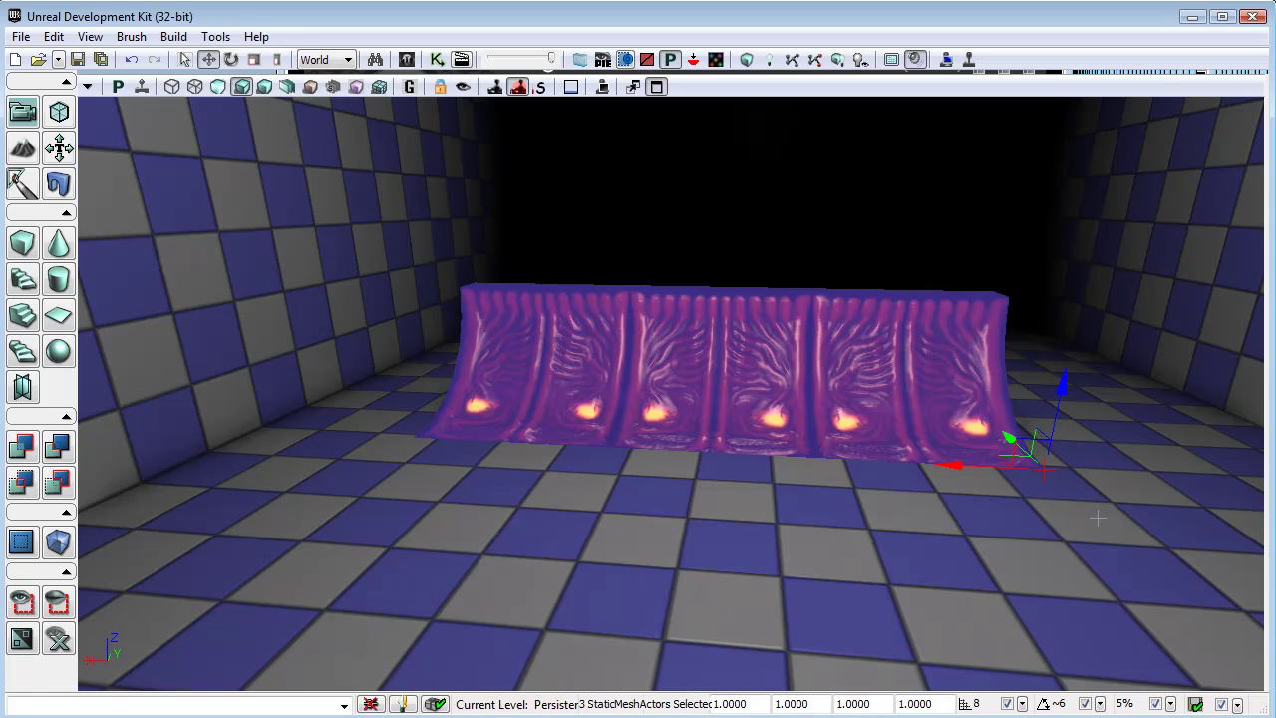
key(space)
mouse_move(1144, 526)
mouse_down()
mouse_move(1027, 525)
mouse_move(1143, 525)
mouse_up()
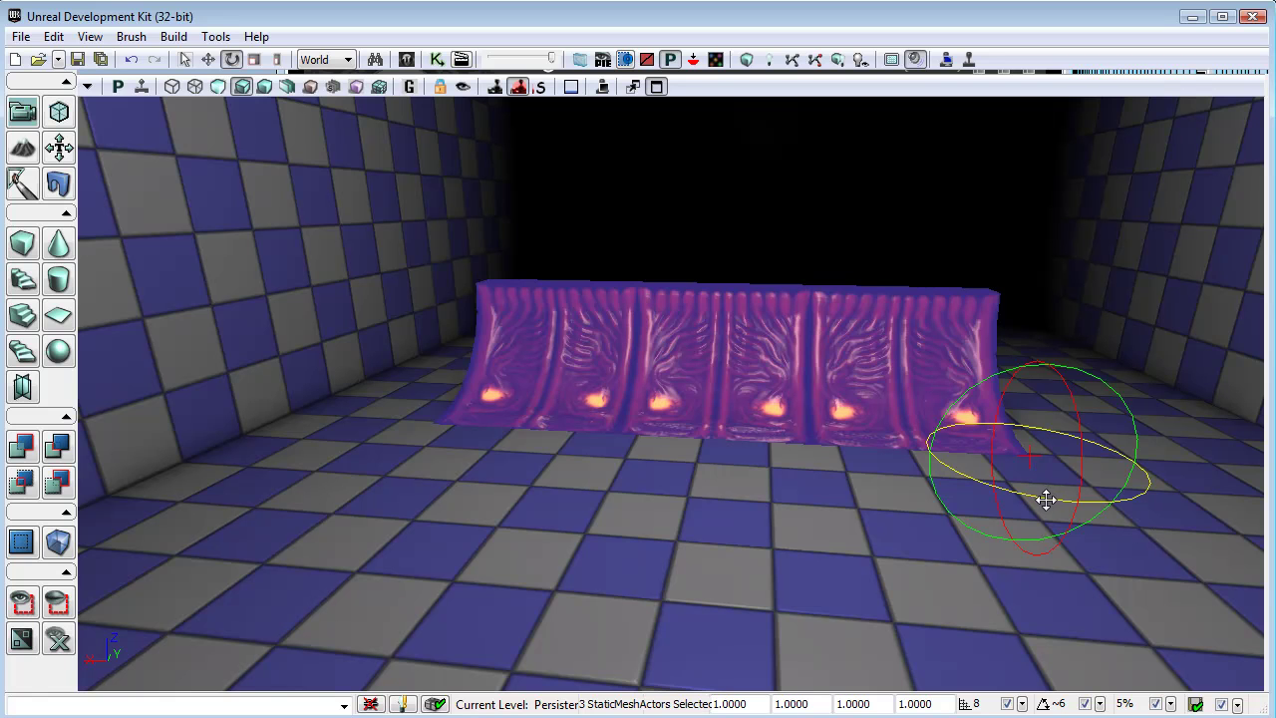
alt+drag(1051, 500, 1221, 501)
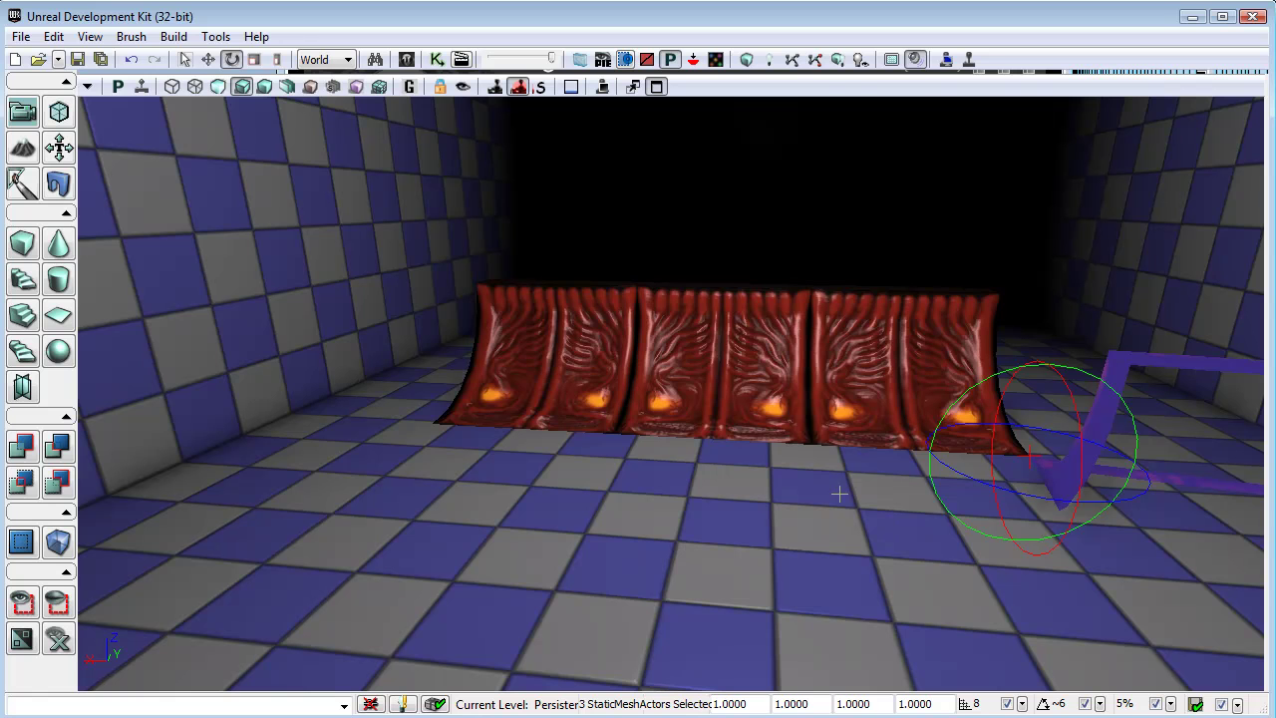
click(655, 88)
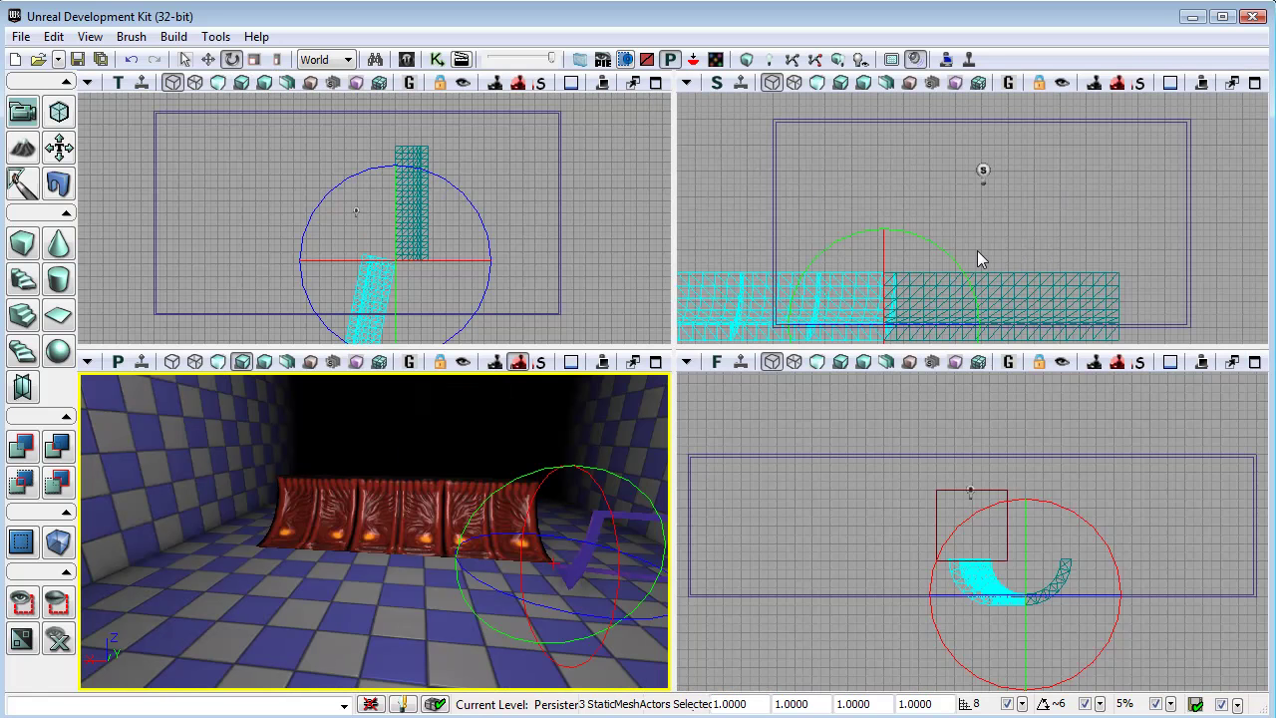
drag(479, 221, 432, 270)
Step: Move the rotated pipe pieces along the X axis so their ends line up with the original row and form a half pipe
key(space)
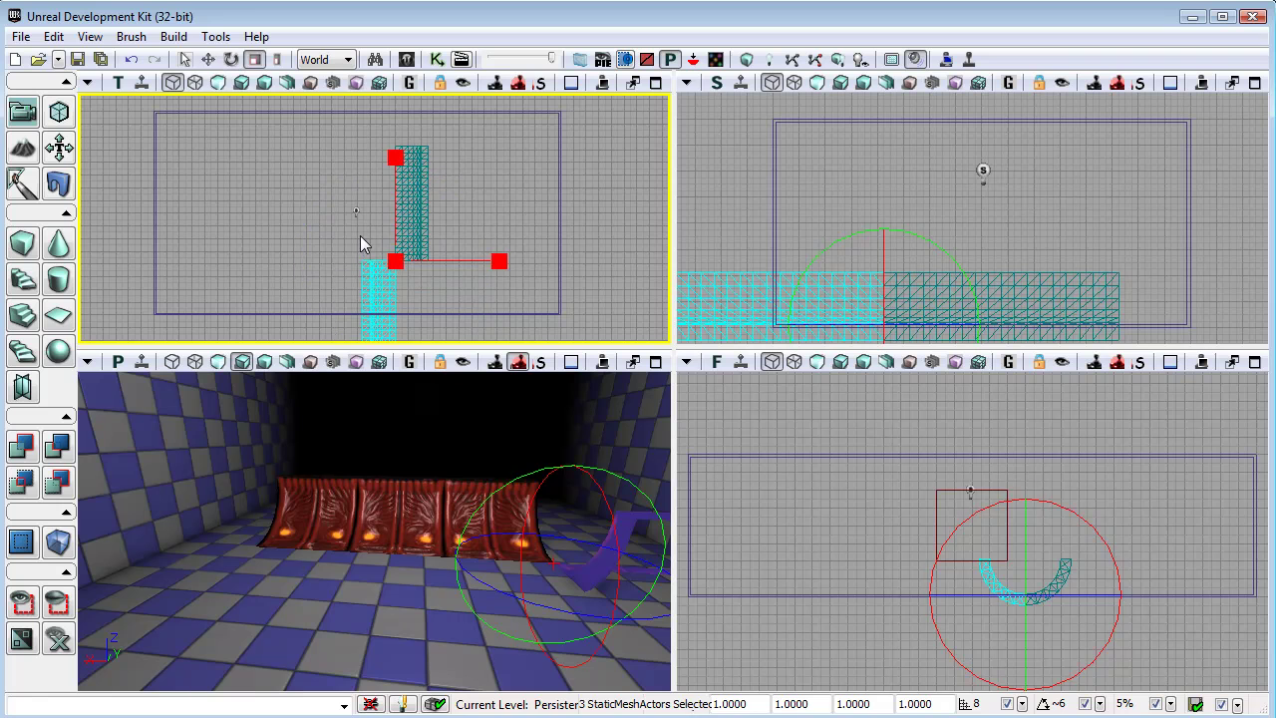
key(space)
key(space)
drag(394, 177, 395, 62)
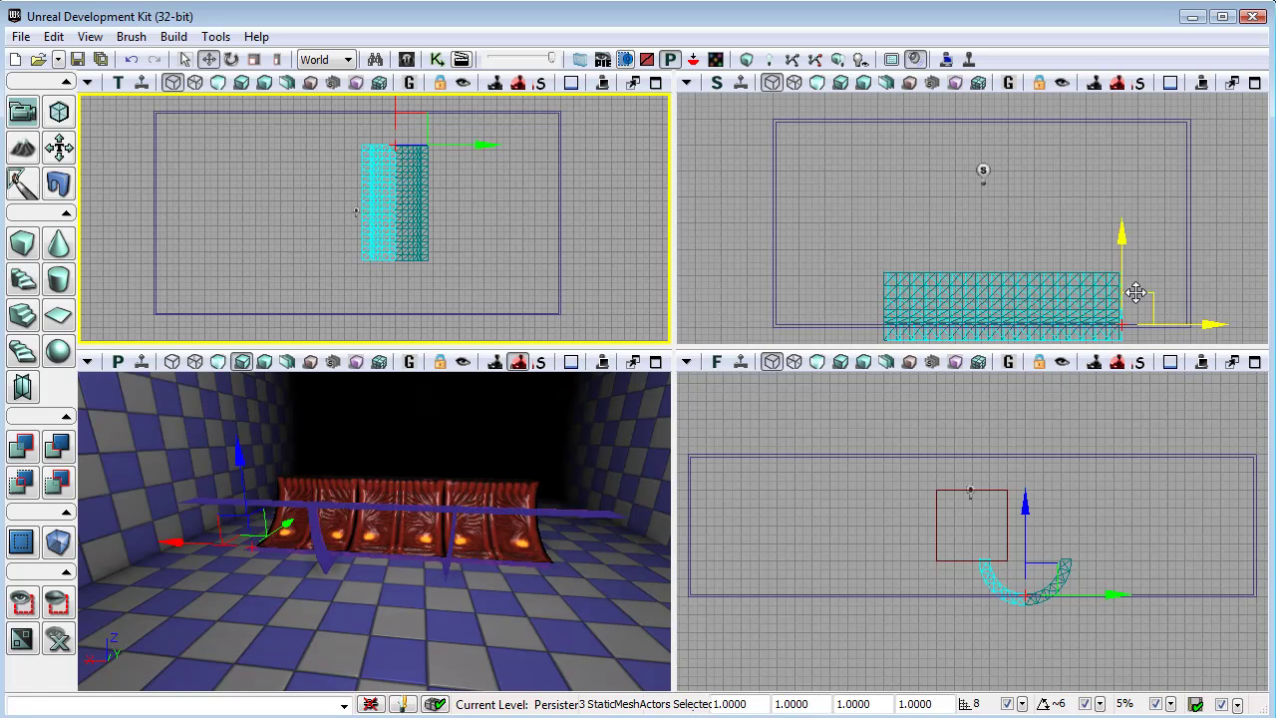
drag(1202, 325, 1199, 325)
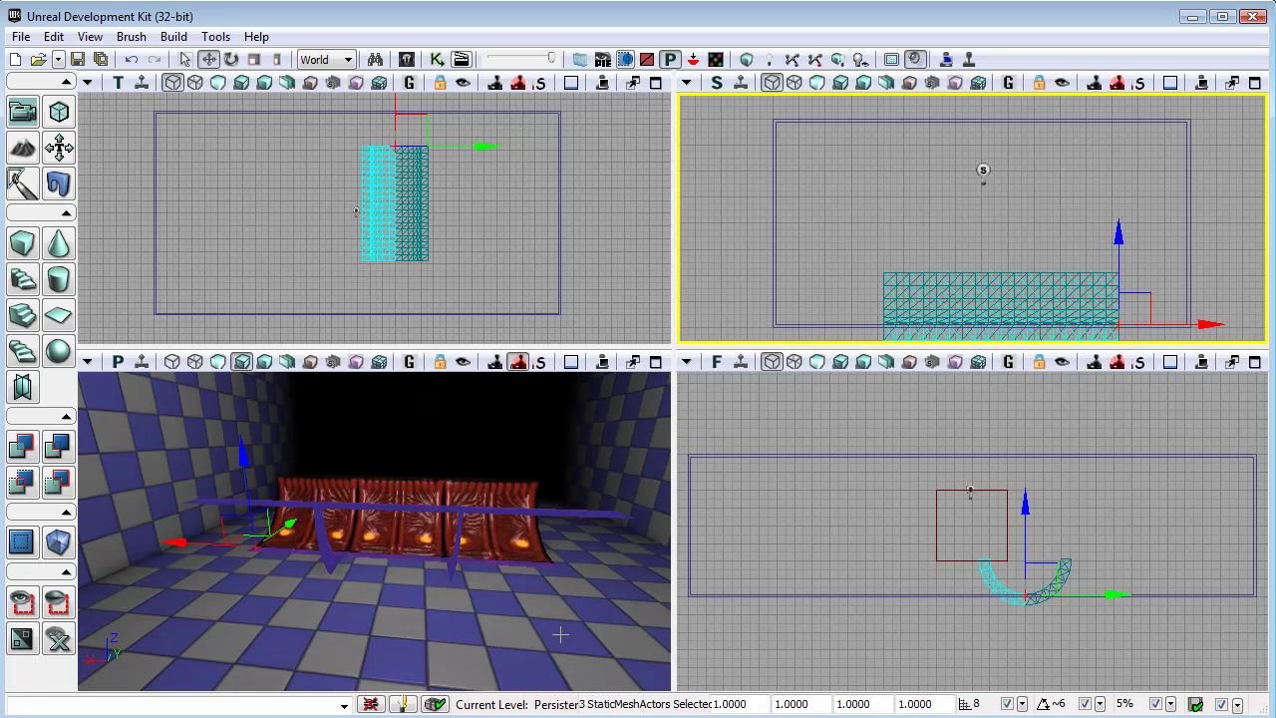
Step: Deselect the pipe pieces and examine the assembled half pipe from inside in the perspective view
mouse_move(601, 613)
mouse_down()
mouse_move(479, 613)
mouse_move(479, 558)
mouse_move(598, 538)
mouse_move(628, 558)
mouse_move(518, 593)
mouse_move(603, 613)
mouse_up()
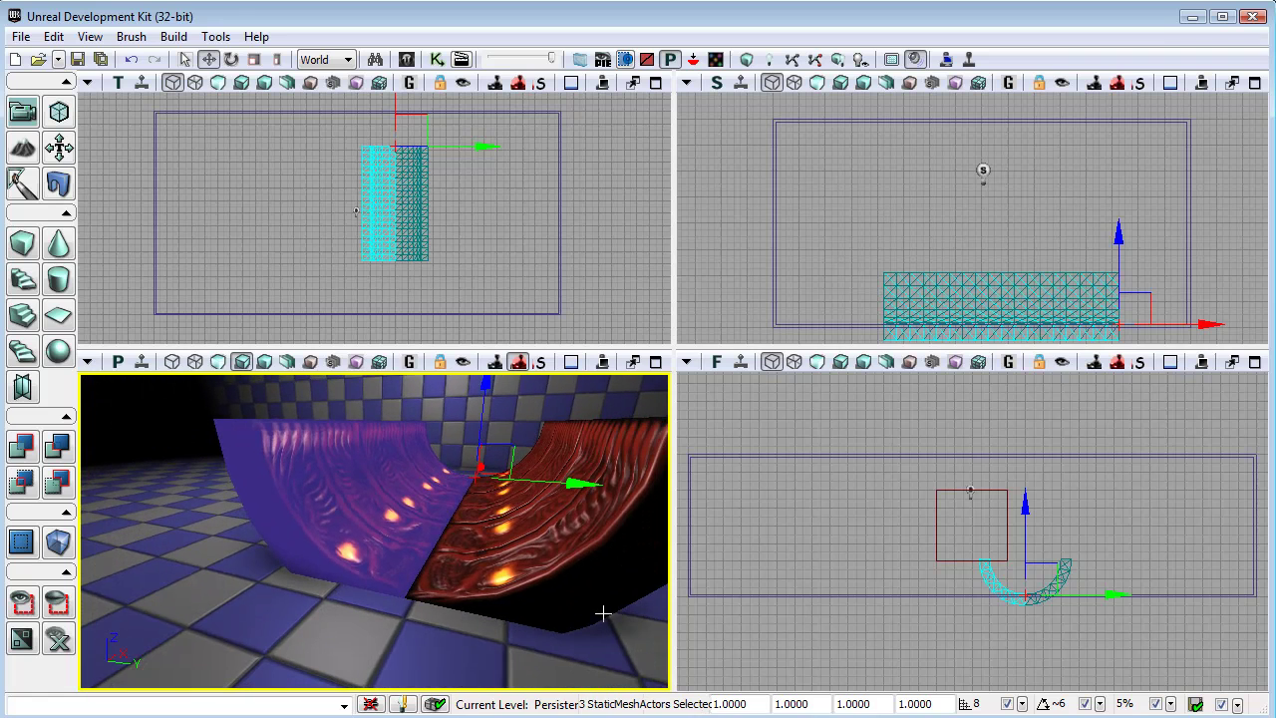
click(743, 652)
right_drag(618, 628, 610, 598)
drag(610, 598, 628, 563)
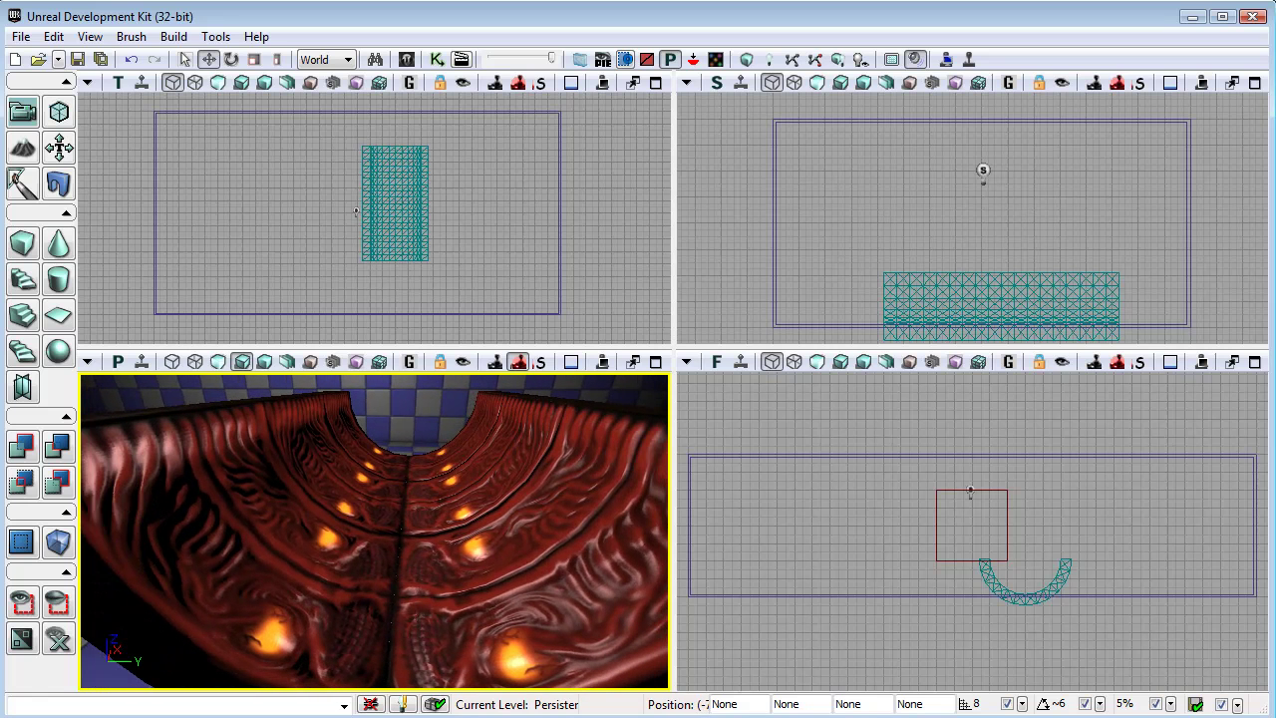
drag(346, 407, 366, 408)
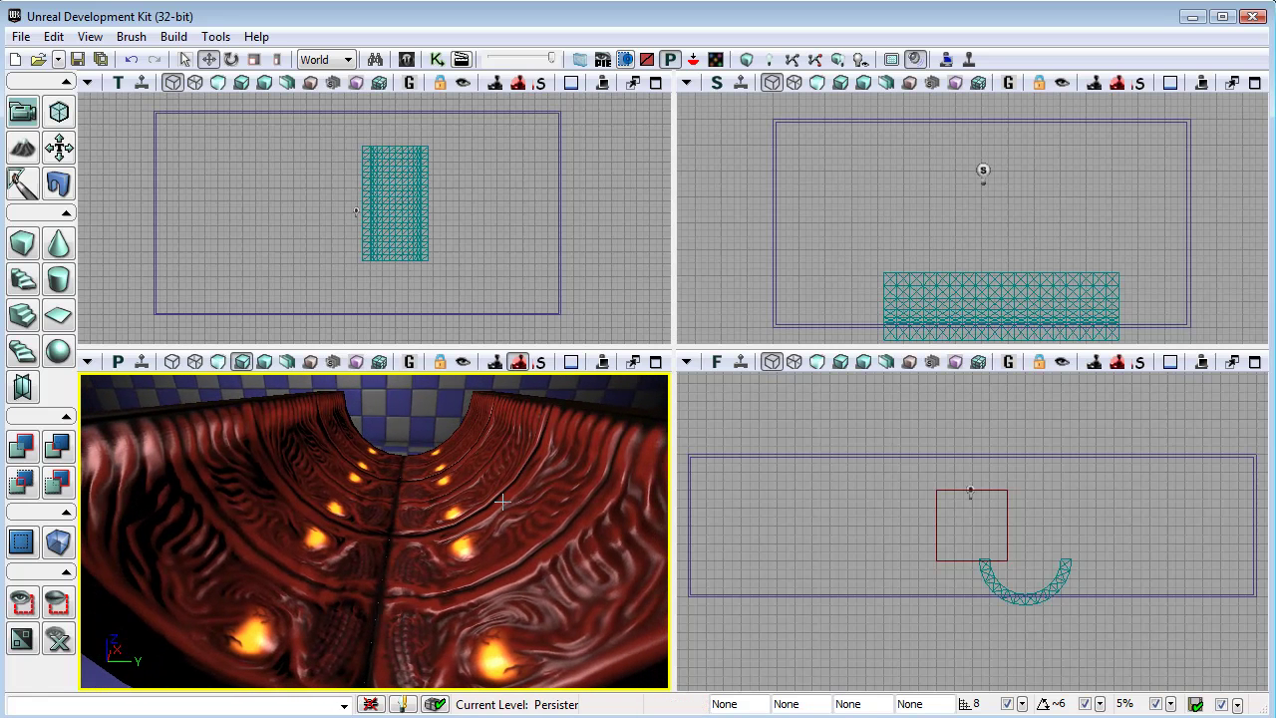